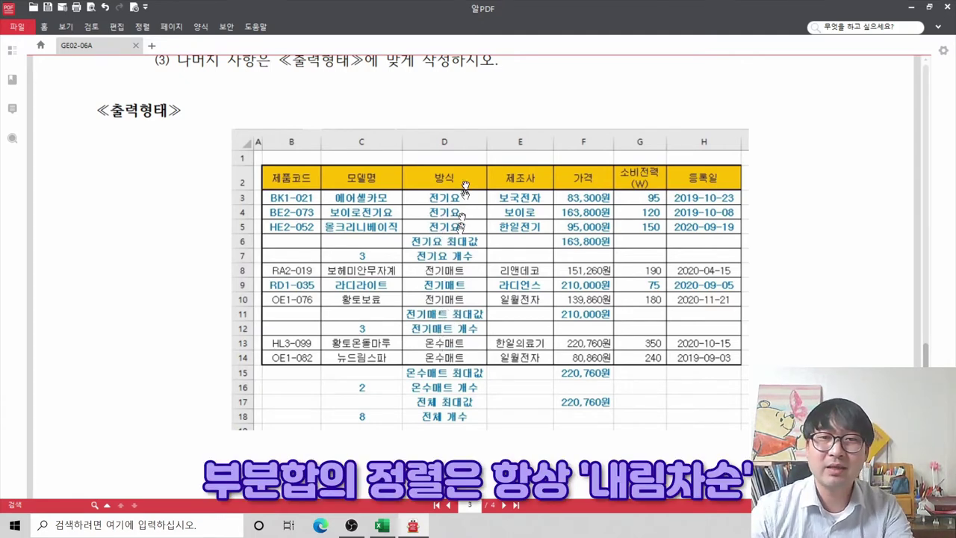
Step: Switch to the Excel workbook, sort the table by 방식 in descending order, and compare it with the PDF's 출력형태
key(alt+Tab)
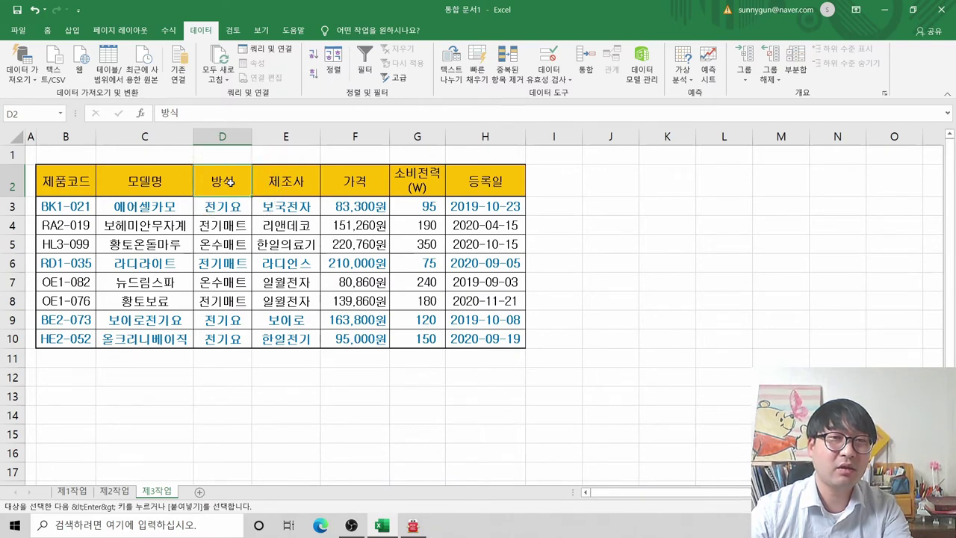
click(313, 75)
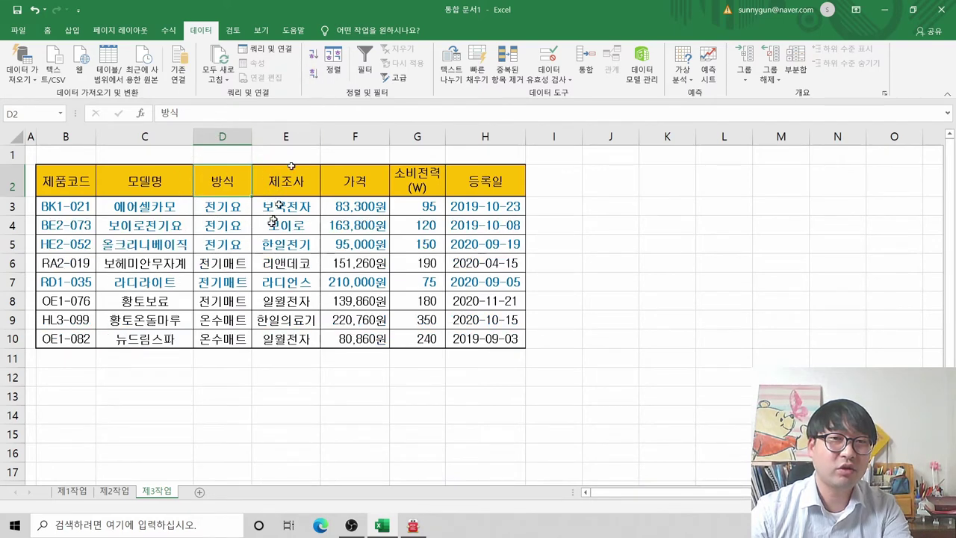
key(alt+Tab)
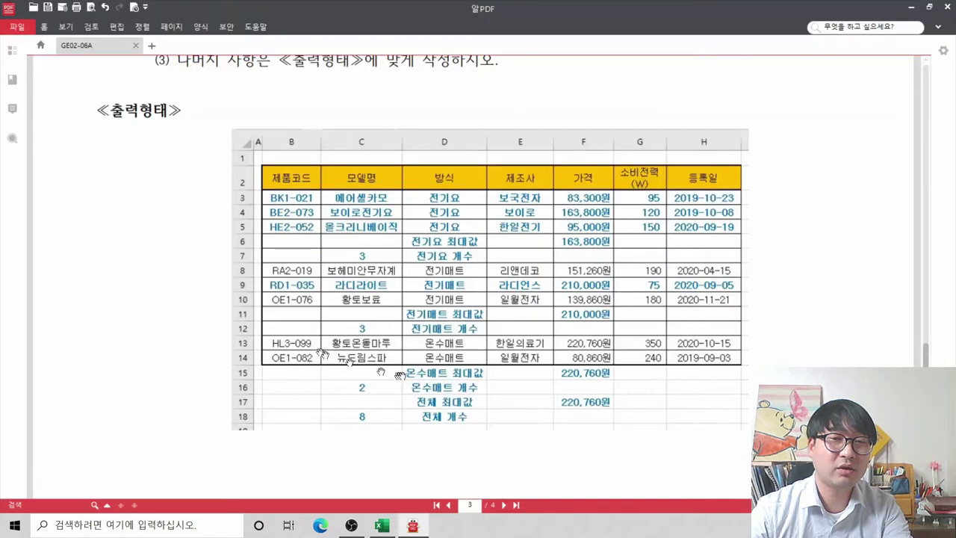
key(alt+Tab)
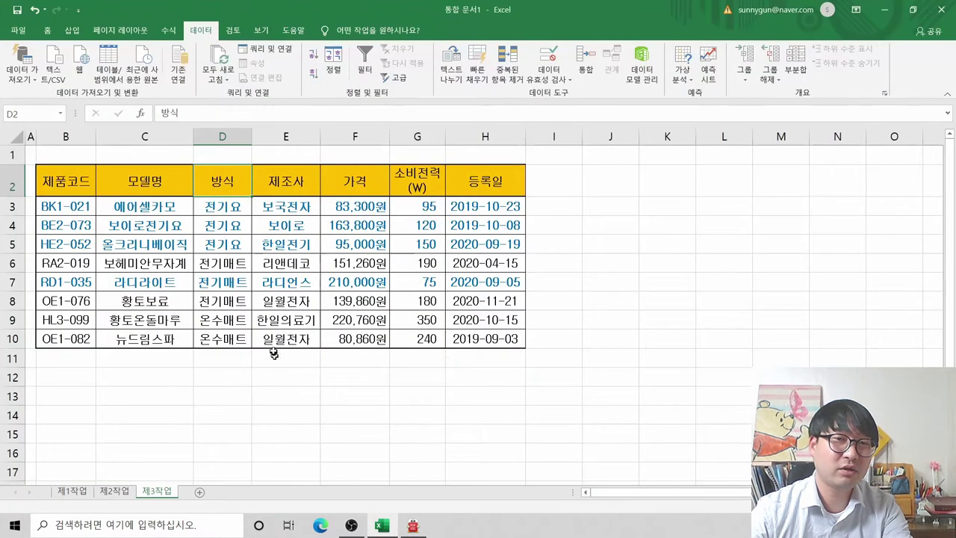
Step: Try sorting the table by 방식 in ascending order and compare the row order with the PDF's 출력형태
click(317, 55)
key(alt+Tab)
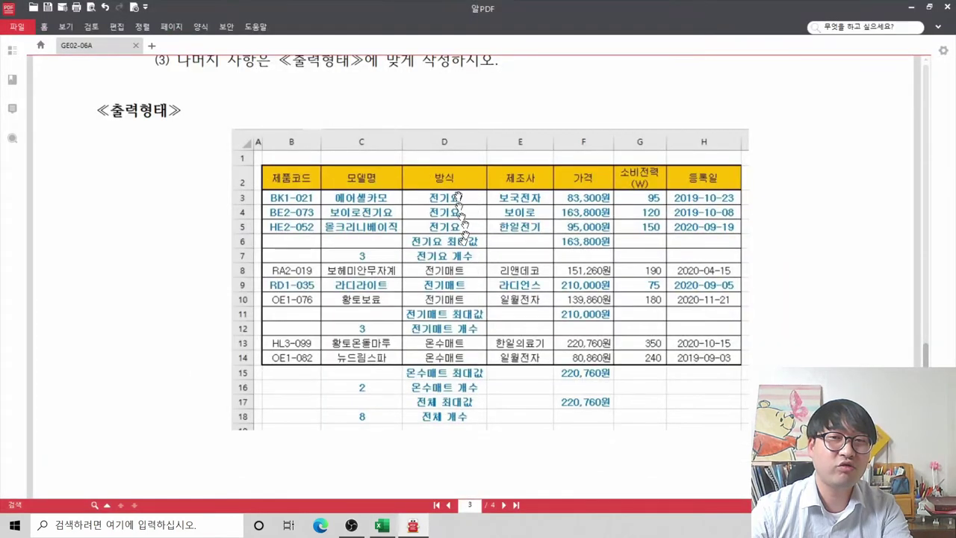
key(alt+Tab)
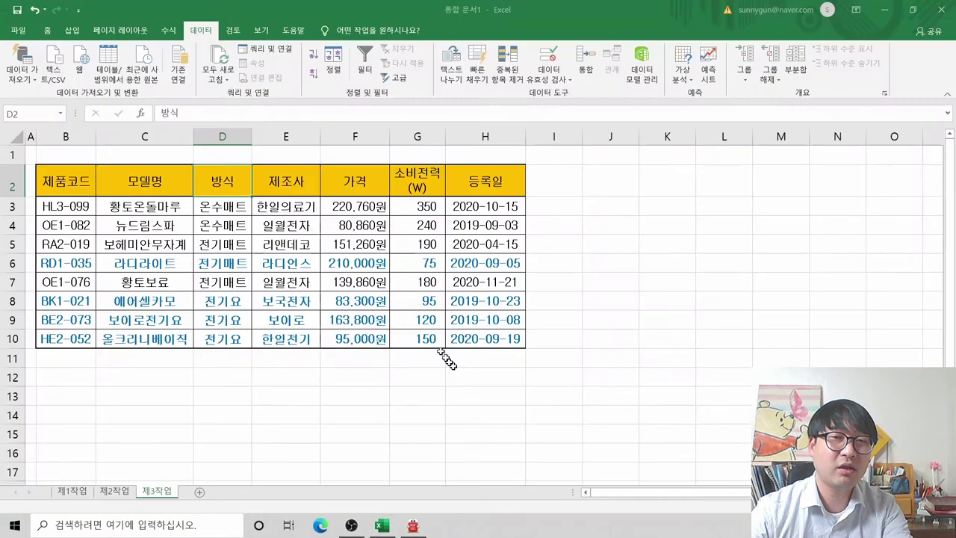
Step: Sort the table by 방식 in descending order and check the row order against the PDF's 출력형태
click(313, 73)
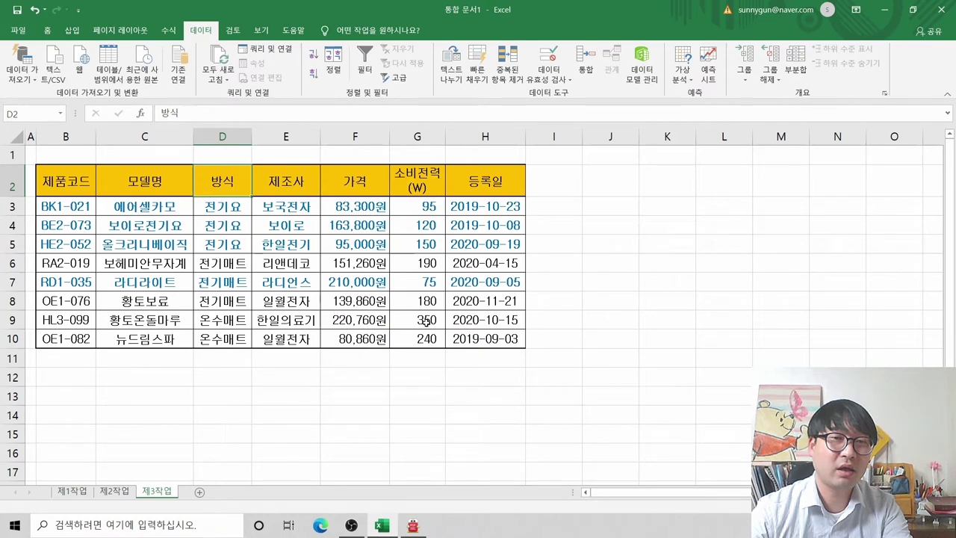
key(alt+Tab)
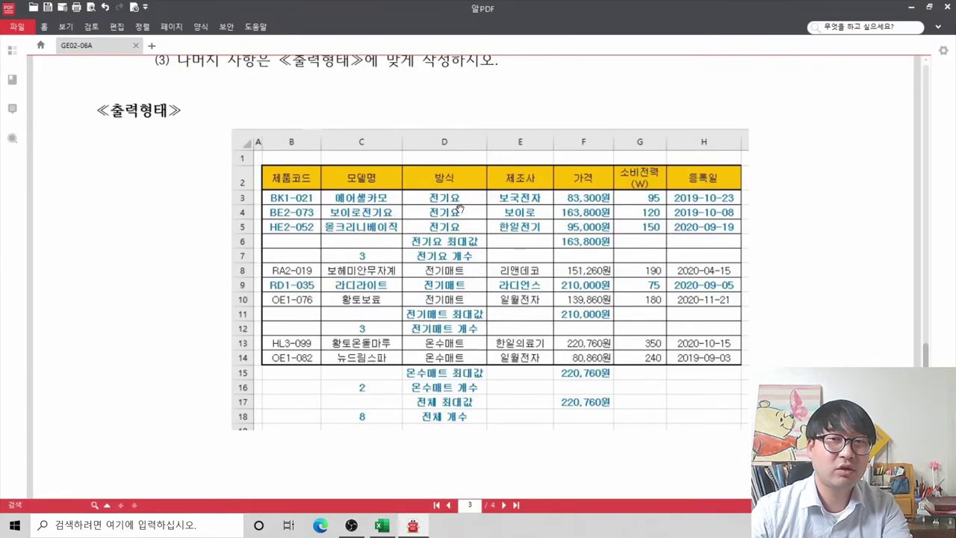
key(alt+Tab)
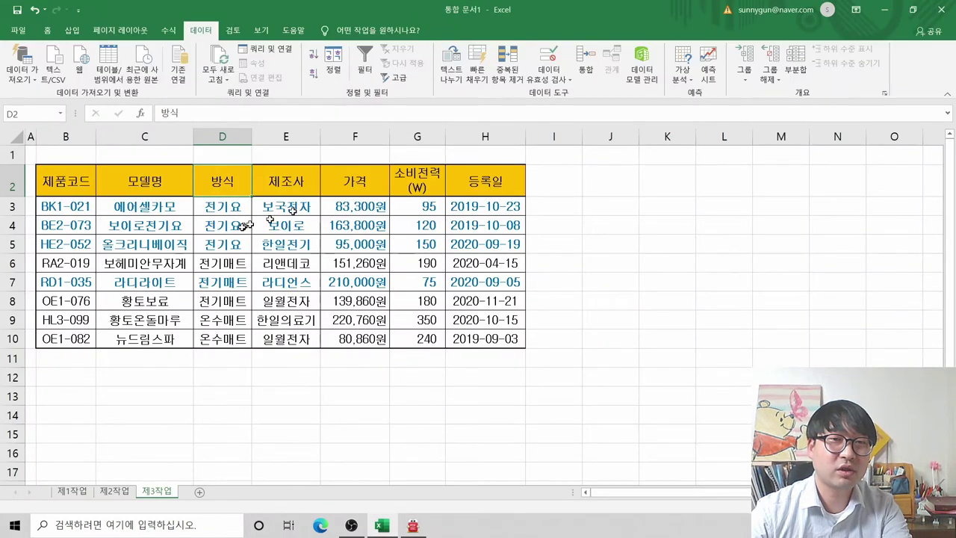
key(alt+Tab)
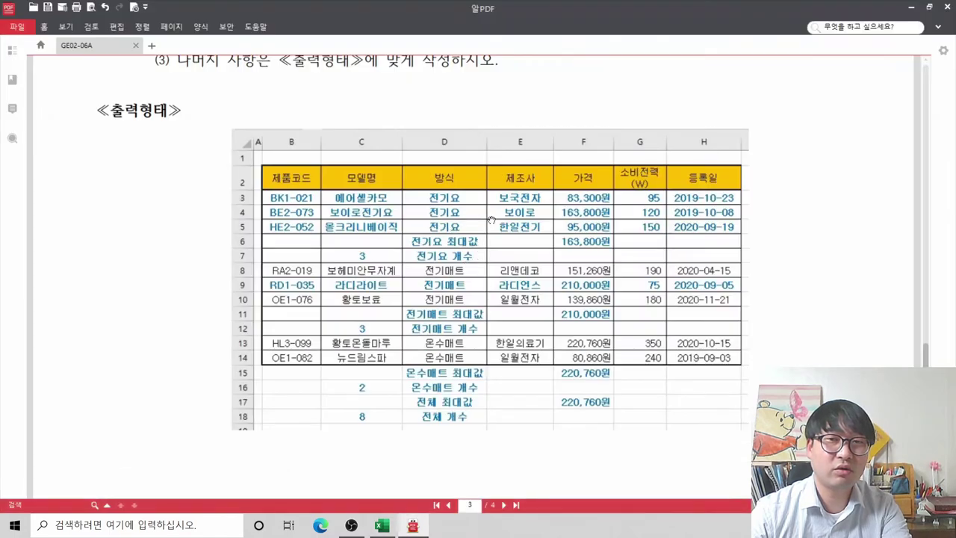
key(alt+Tab)
key(alt+Tab)
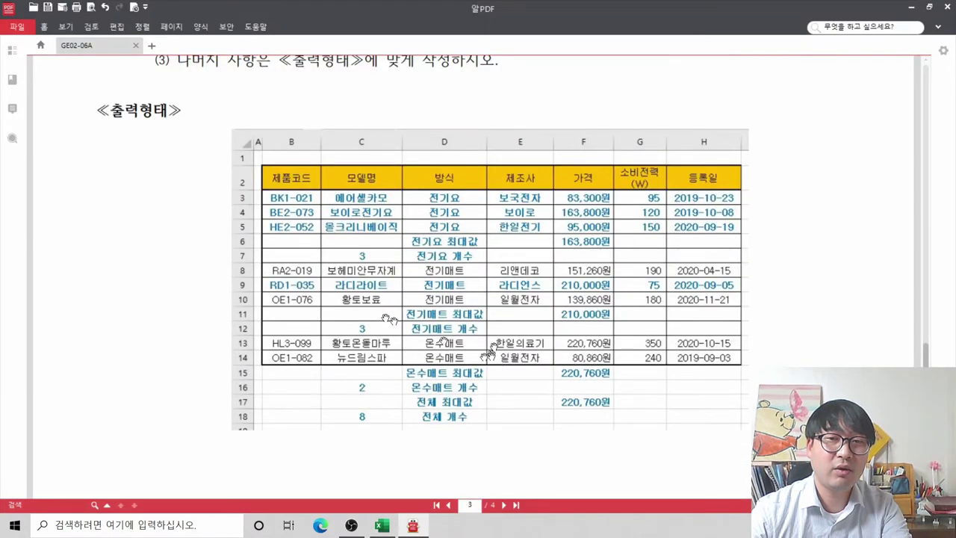
key(alt+Tab)
key(alt+Tab)
Step: Examine the 부분합 condition in the PDF, highlighting its phrases 가격의 최대값 and 모델명의 개수
scroll(295, 179, up, 4)
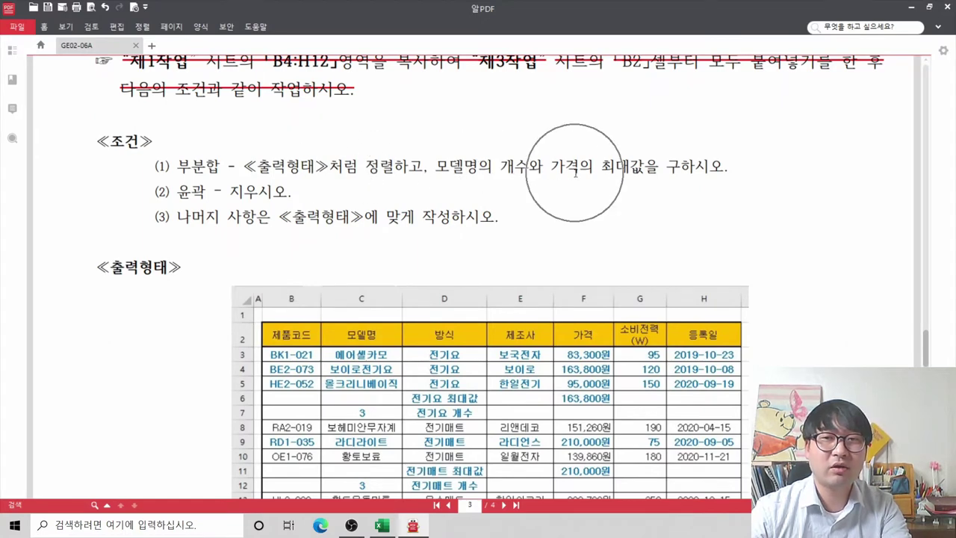
scroll(474, 190, down, 3)
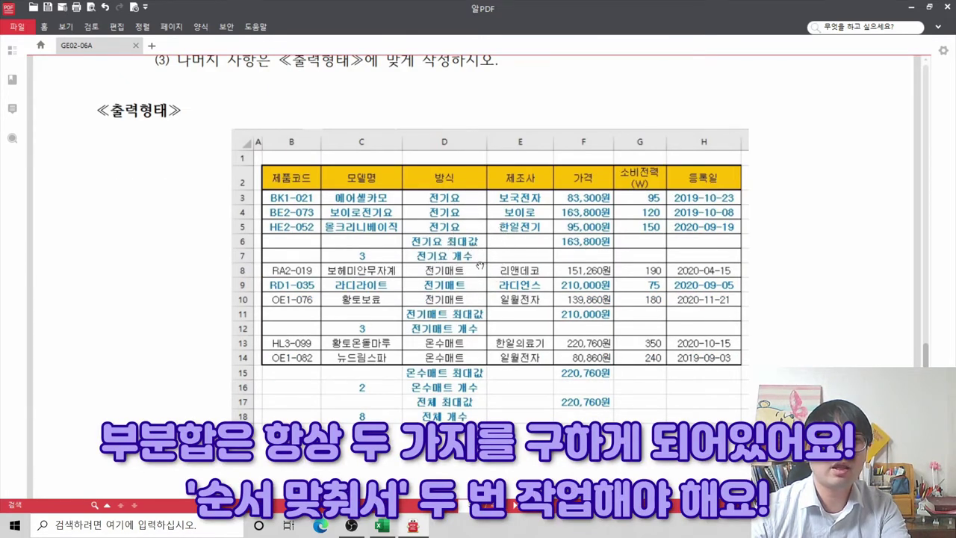
scroll(480, 266, up, 3)
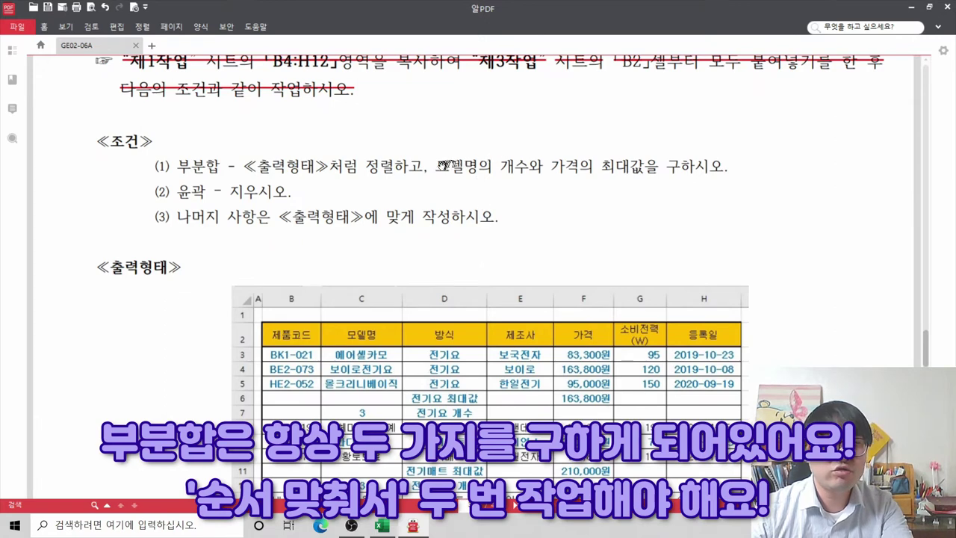
drag(435, 167, 643, 175)
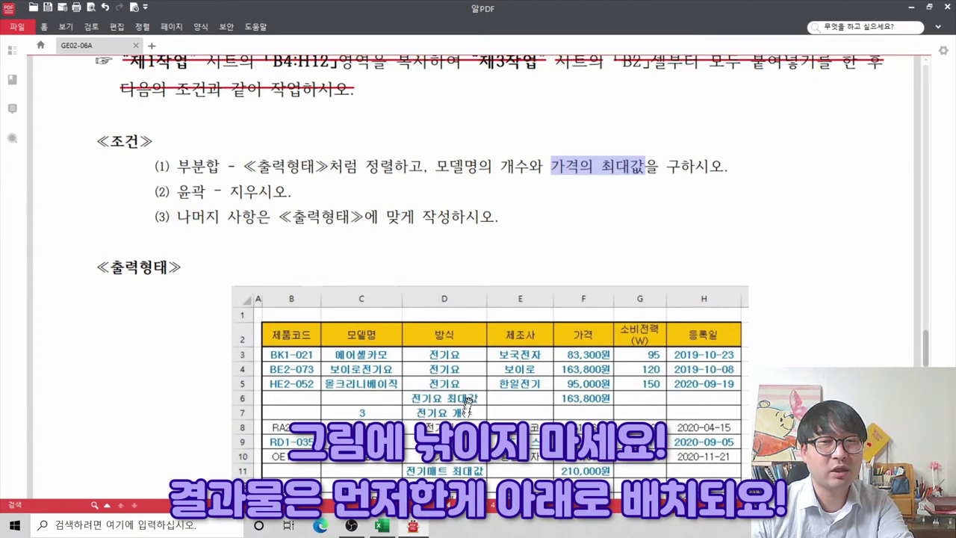
drag(437, 167, 530, 166)
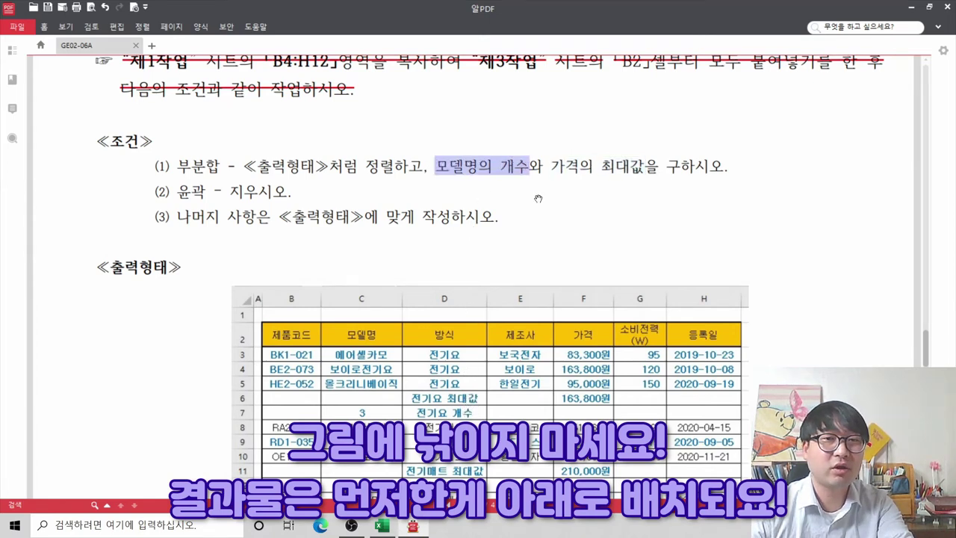
Step: Open a Subtotal (부분합) for the Excel table and set its grouping field to 방식, following the PDF's 출력형태
key(alt+Tab)
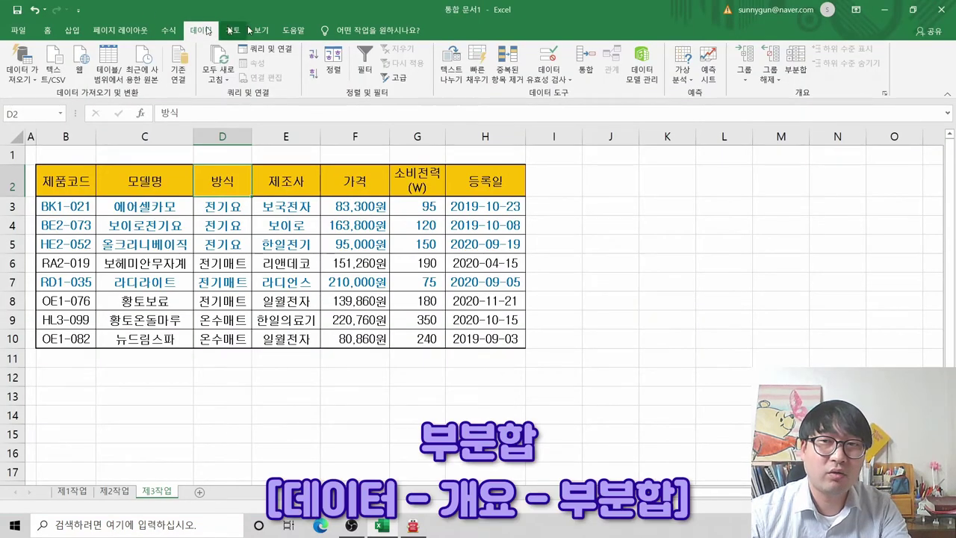
click(804, 79)
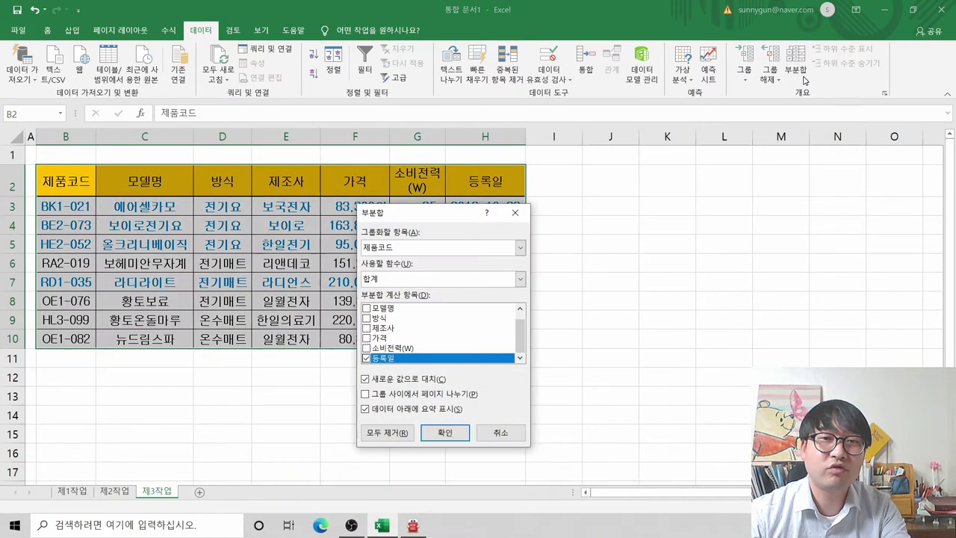
drag(408, 213, 590, 183)
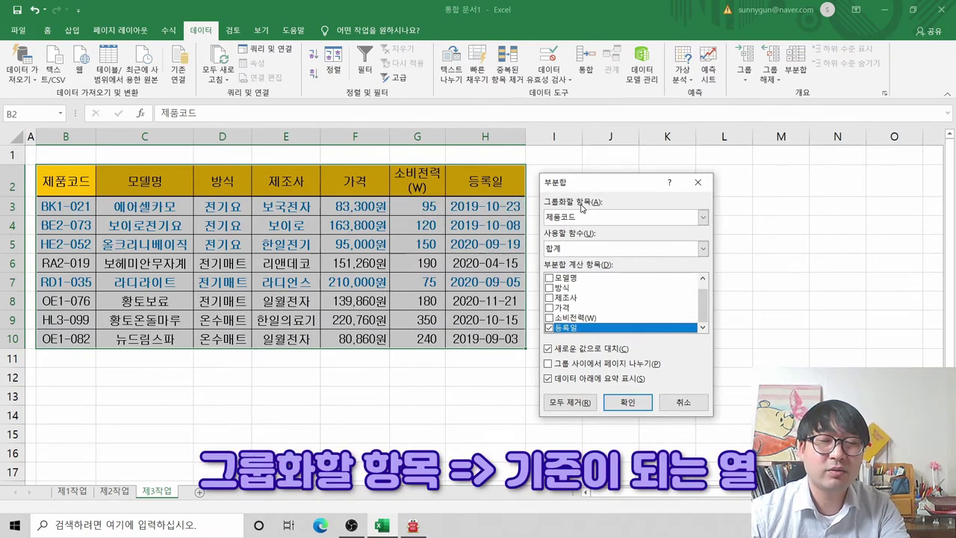
key(alt+Tab)
scroll(432, 319, down, 3)
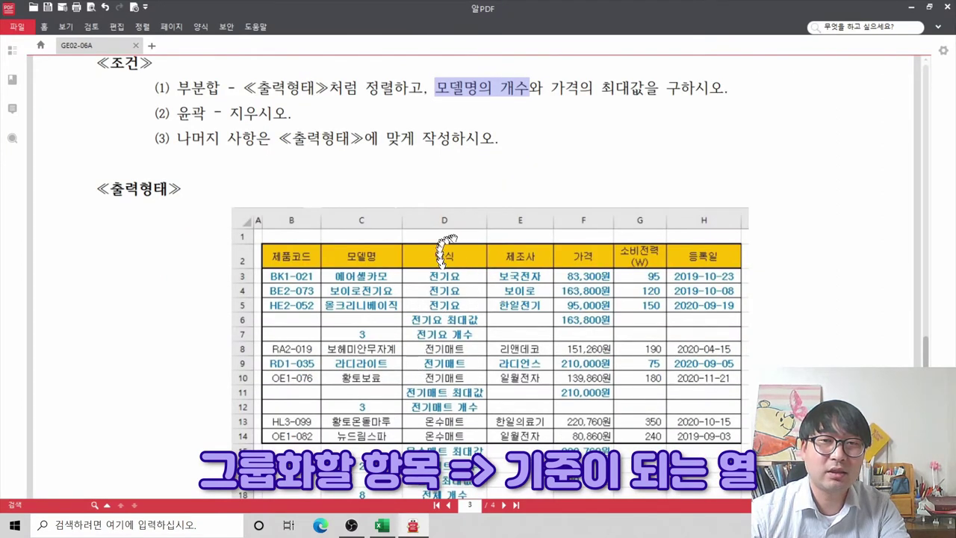
key(alt+Tab)
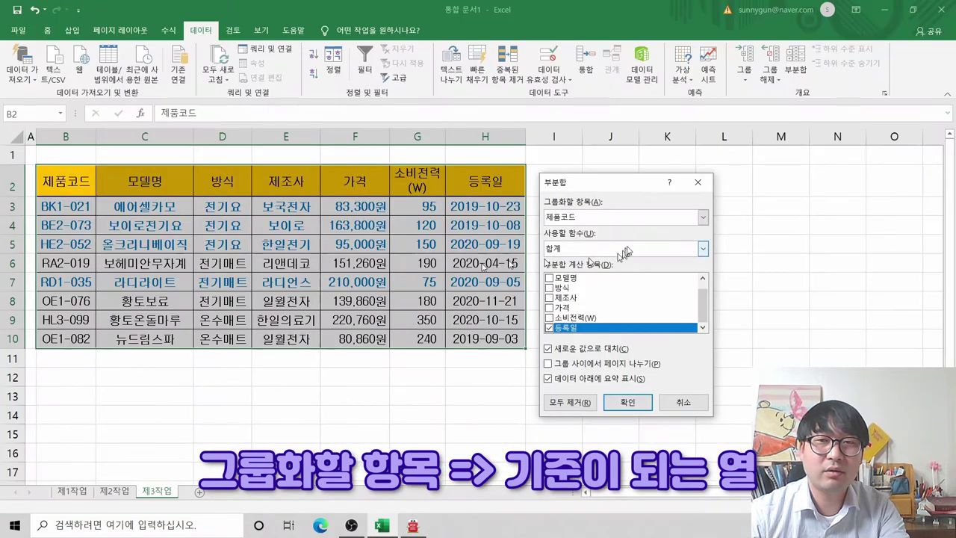
click(624, 218)
click(585, 254)
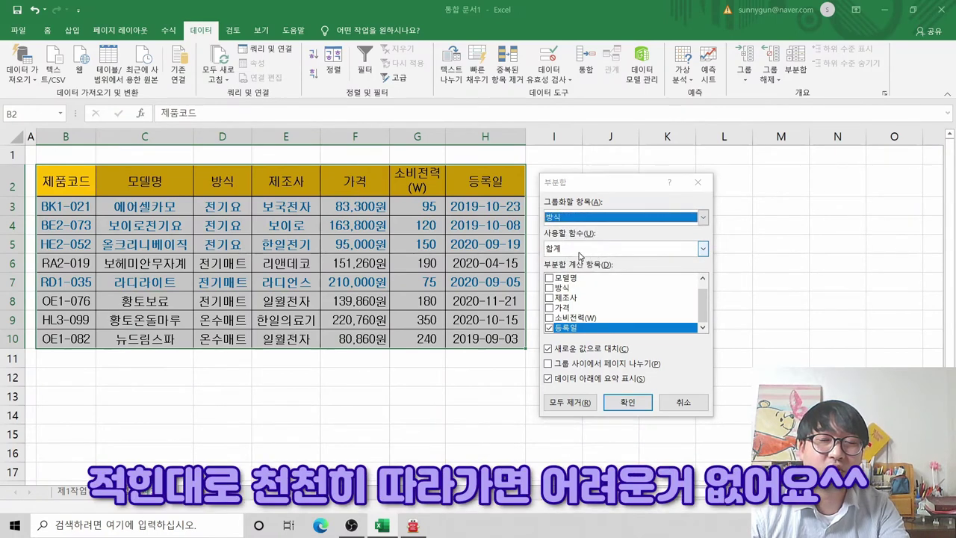
Step: Set the subtotal function to 개수 with only 모델명 checked instead of 등록일, and apply it as the PDF condition asks
key(alt+Tab)
scroll(576, 248, up, 2)
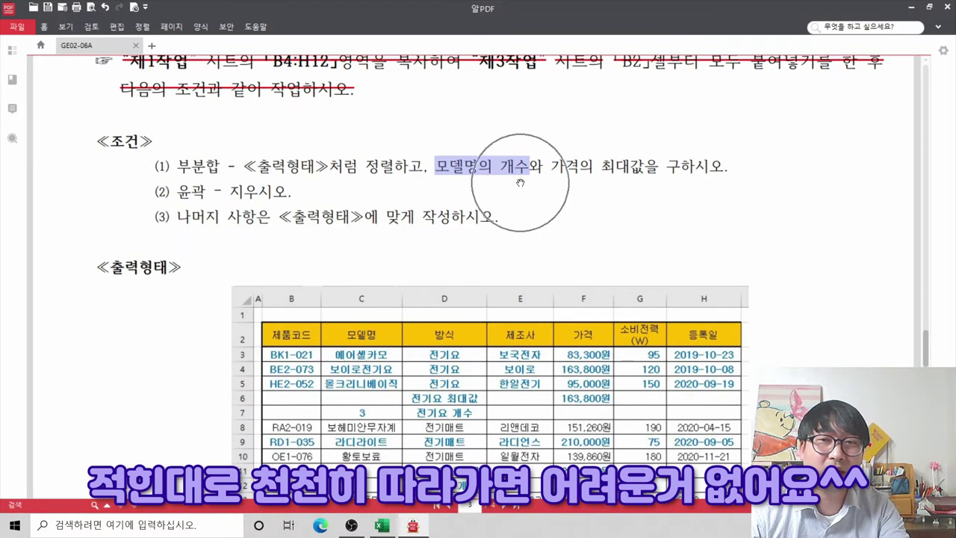
scroll(520, 183, down, 2)
key(alt+Tab)
click(635, 251)
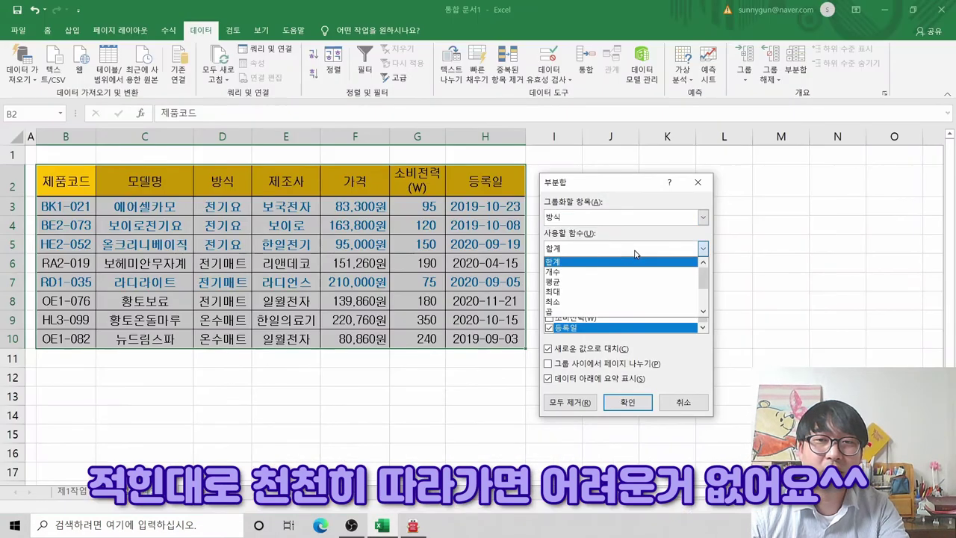
click(594, 272)
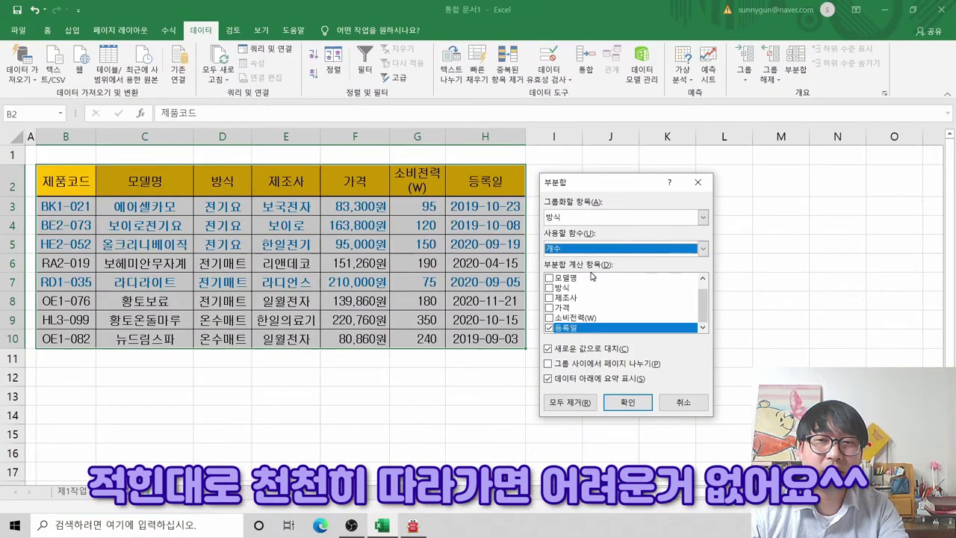
click(561, 280)
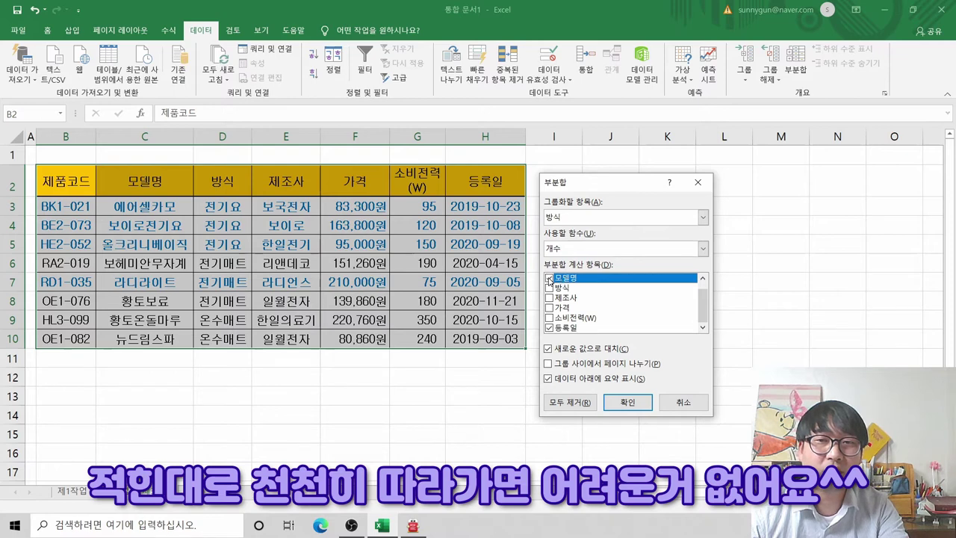
click(556, 328)
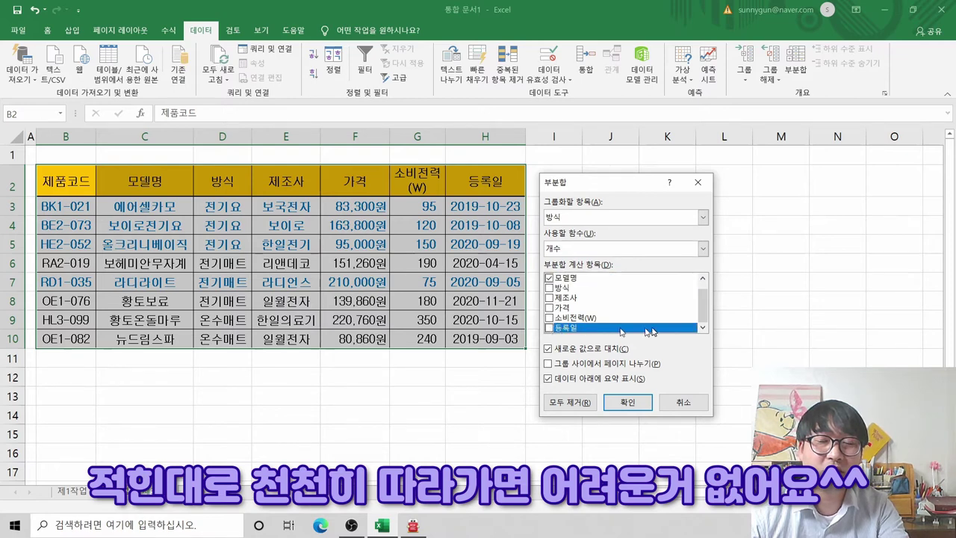
click(628, 404)
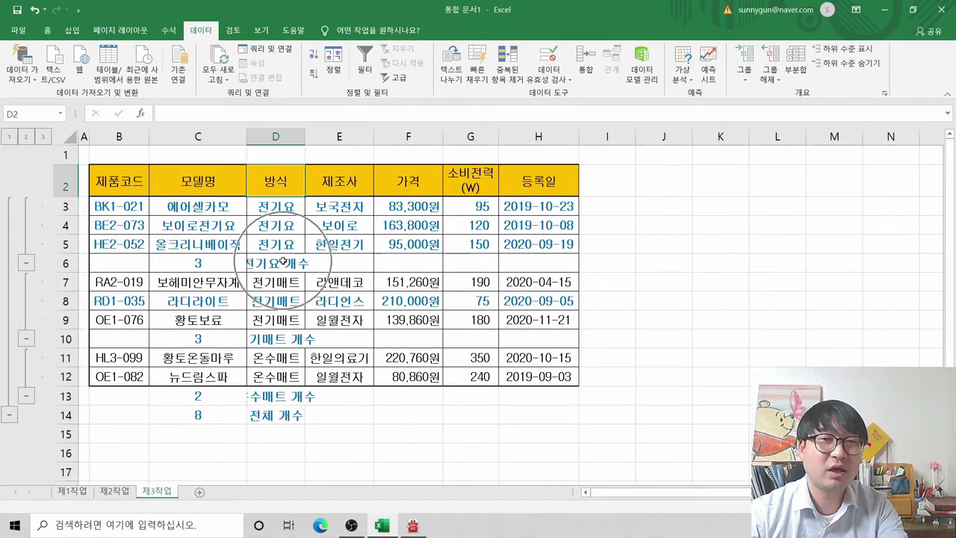
Step: Compare the 개수 subtotal rows in the worksheet with the 출력형태 in the PDF
key(alt+Tab)
click(454, 341)
key(alt+Tab)
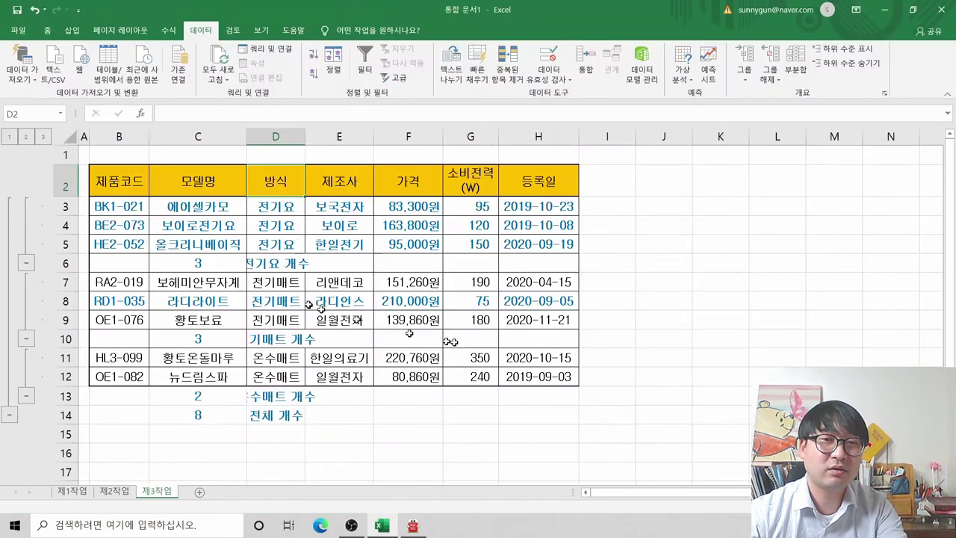
key(ctrl)
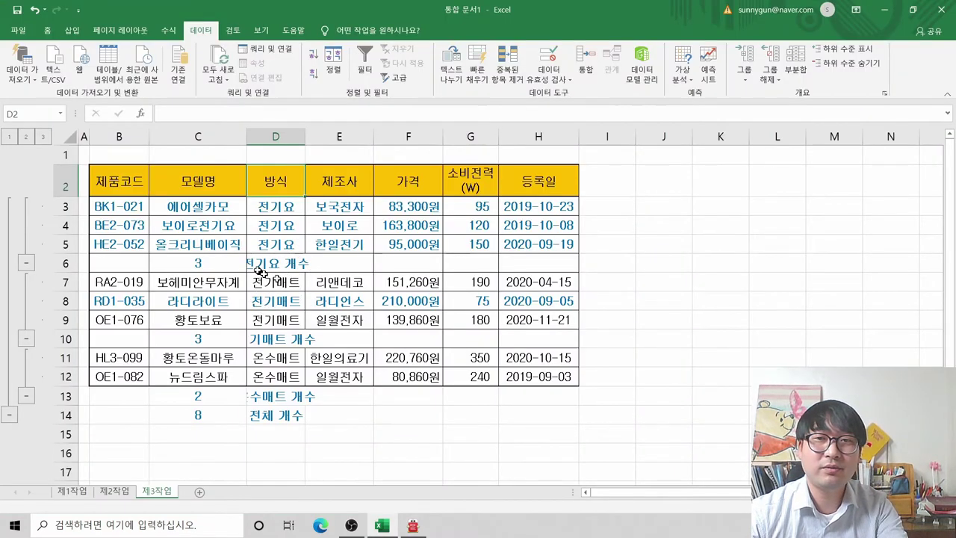
Step: Highlight the phrase 가격의 최대값 in the PDF's 부분합 condition and return to the Excel sheet
key(alt+Tab)
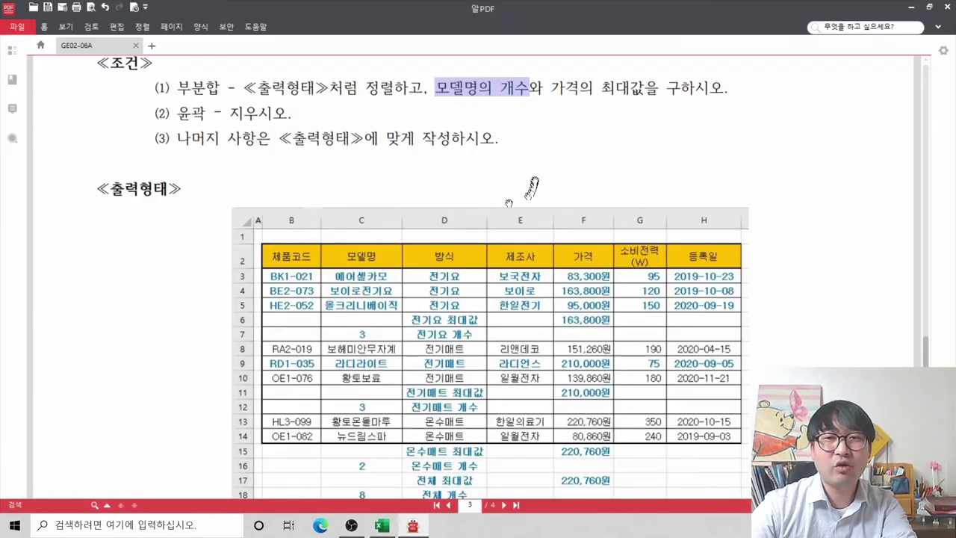
drag(553, 90, 620, 90)
key(alt+Tab)
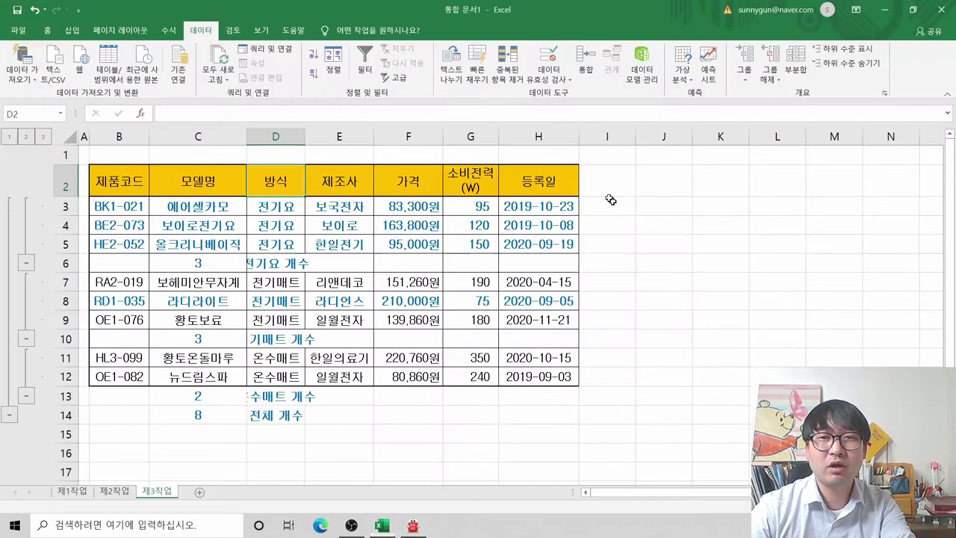
Step: Open a second Subtotal (부분합) for the table, keeping 방식 as the grouping field after checking the PDF's 출력형태
click(796, 66)
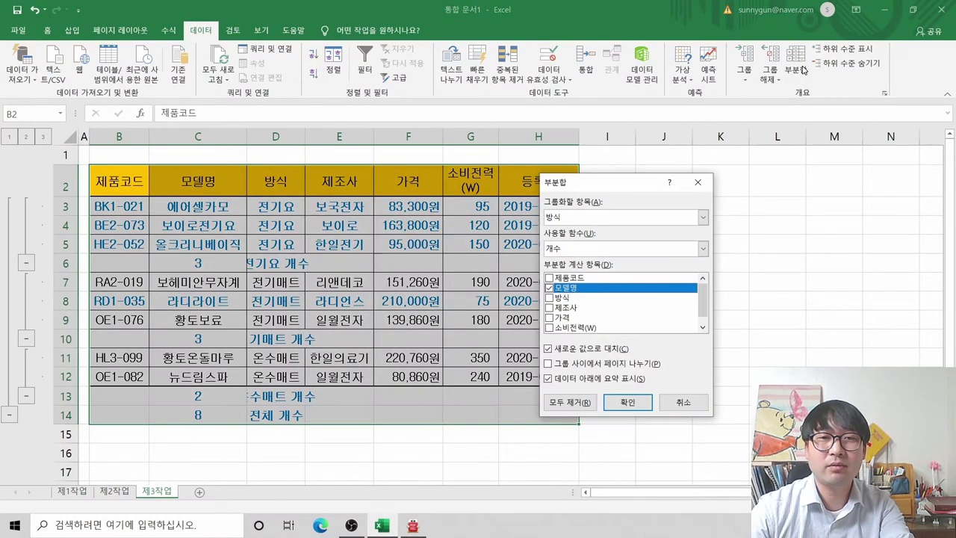
click(590, 218)
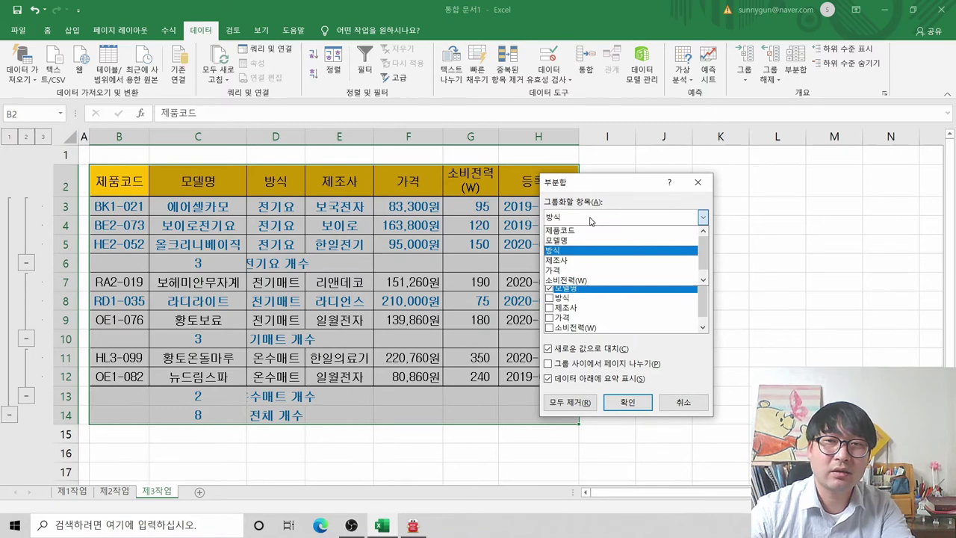
click(590, 218)
key(alt+Tab)
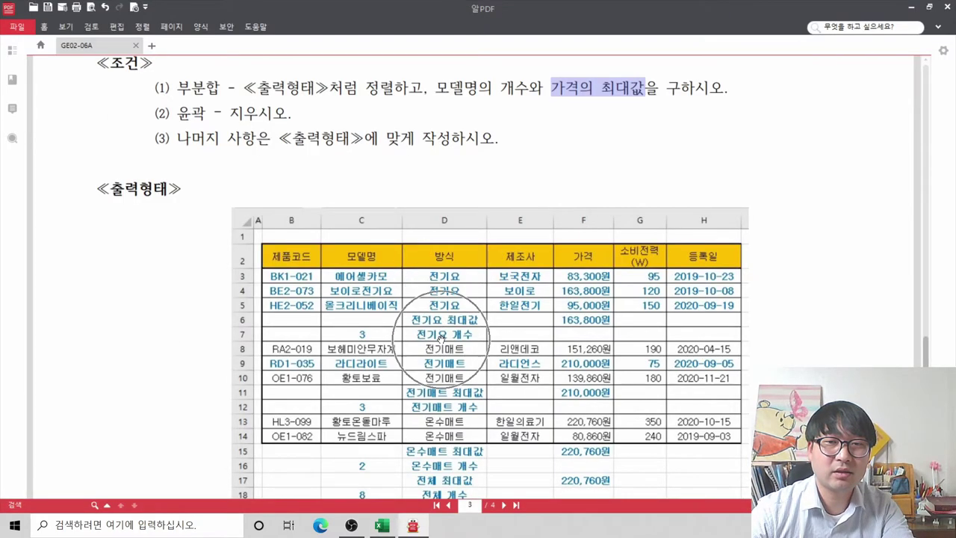
key(alt+Tab)
key(alt+Tab)
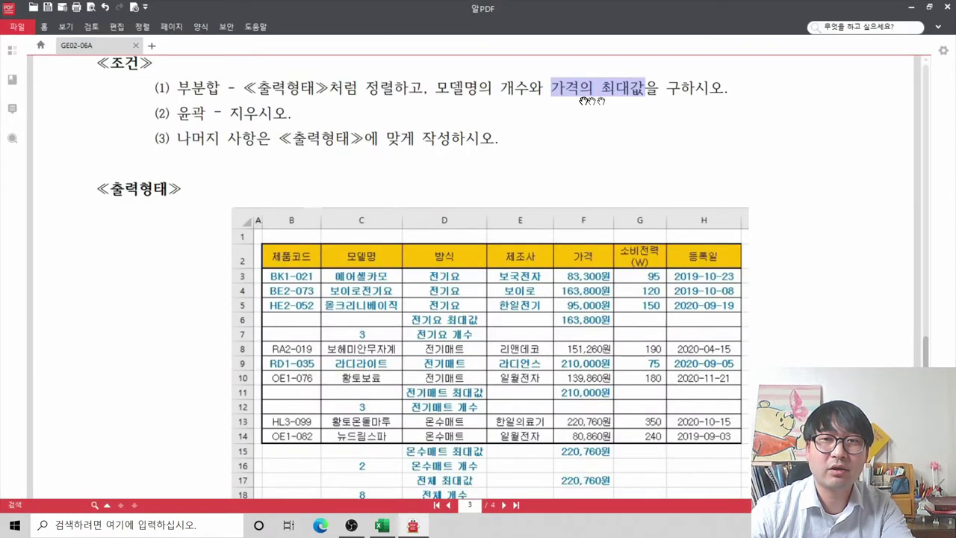
key(alt+Tab)
Step: Set the subtotal function to 최대 with only 가격 checked, turn off 새로운 값으로 대치, and apply it
click(569, 251)
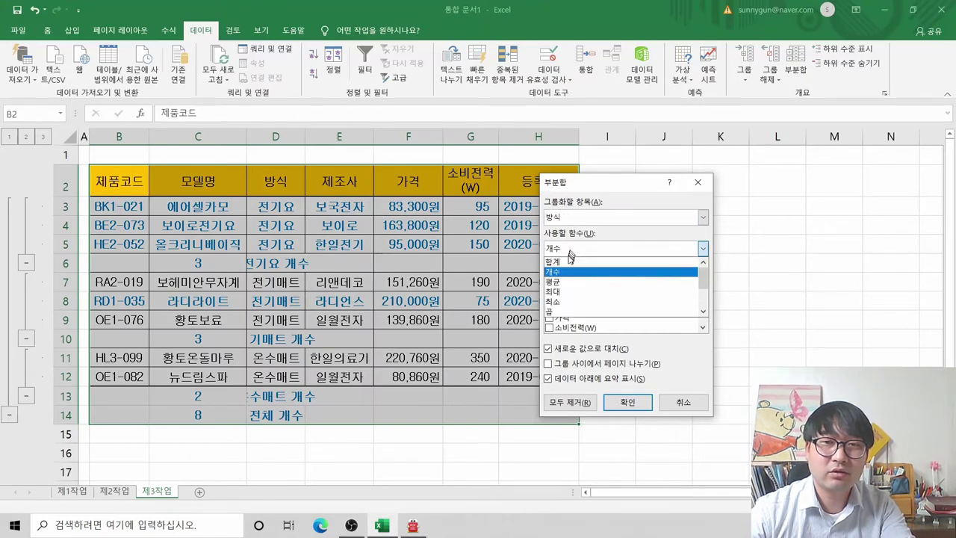
click(566, 292)
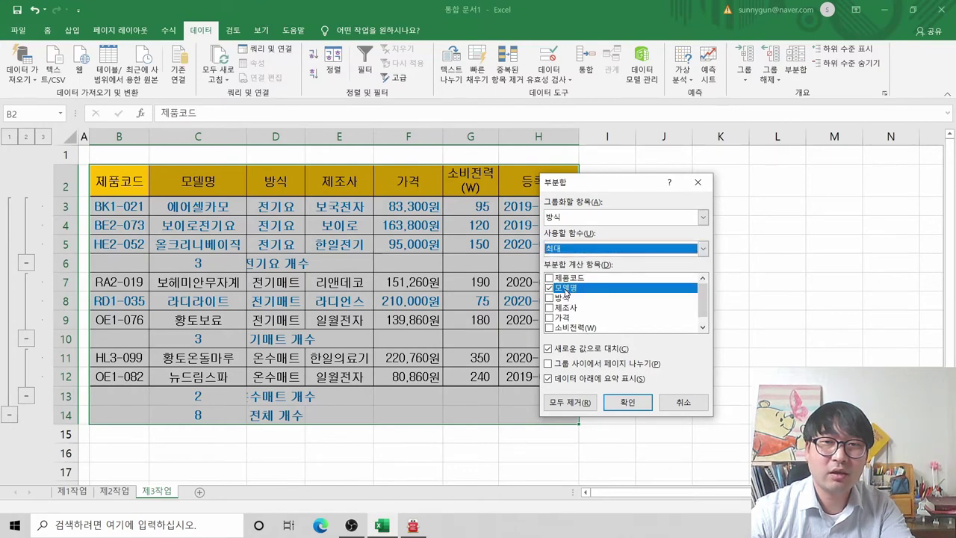
click(549, 319)
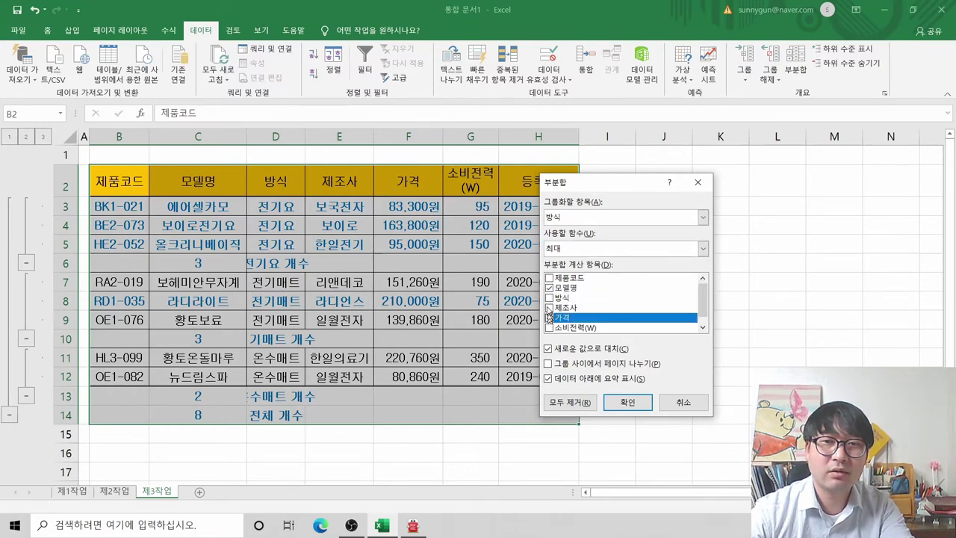
click(551, 288)
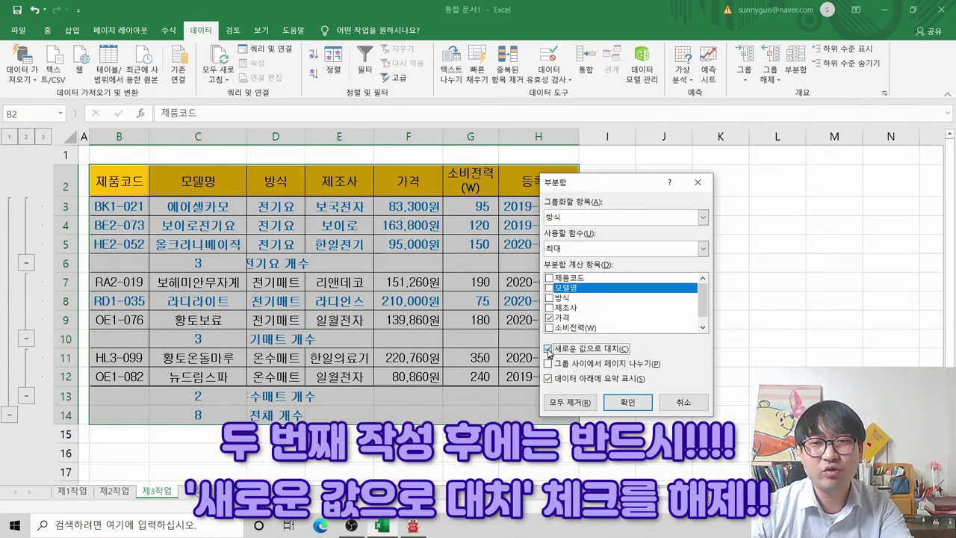
click(550, 350)
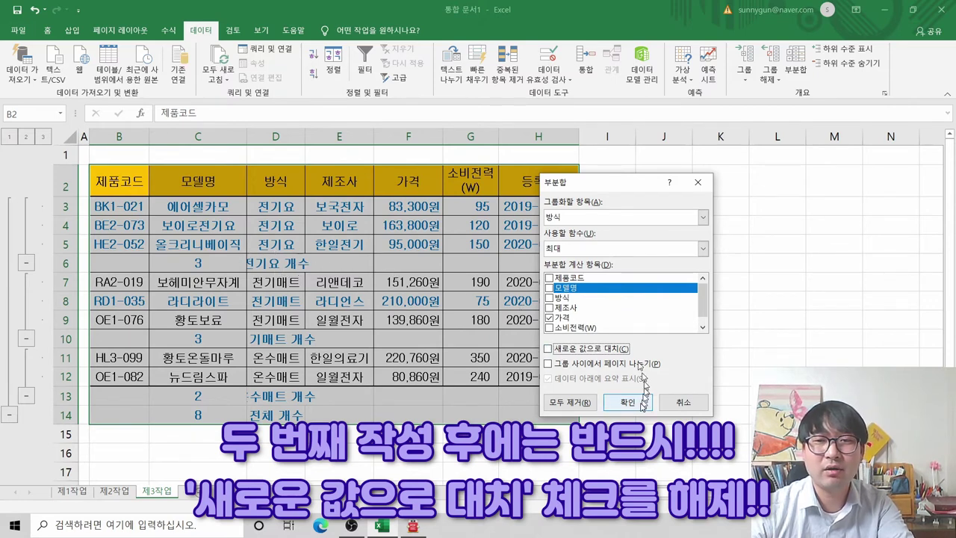
click(625, 404)
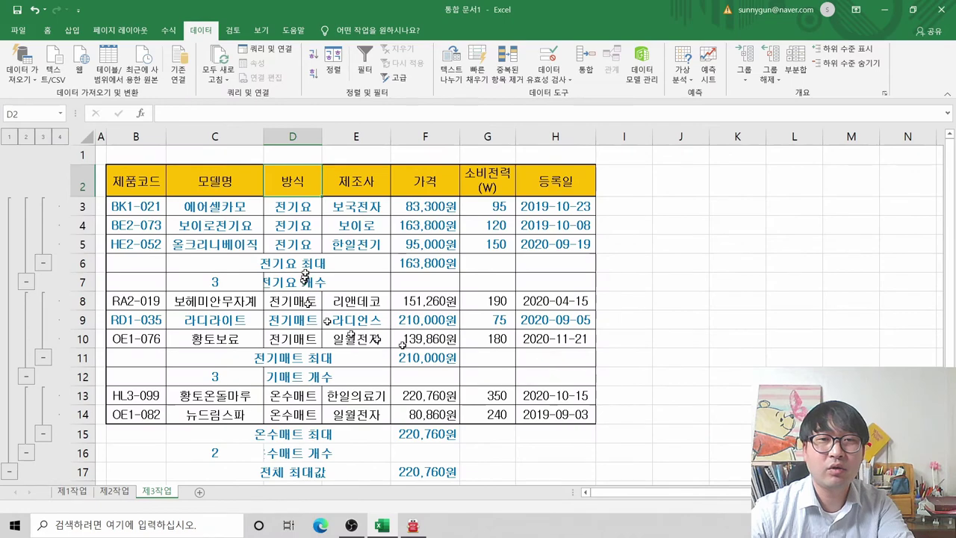
Step: Compare the subtotal rows with the PDF's 출력형태 and auto-fit the width of all worksheet columns
key(alt+Tab)
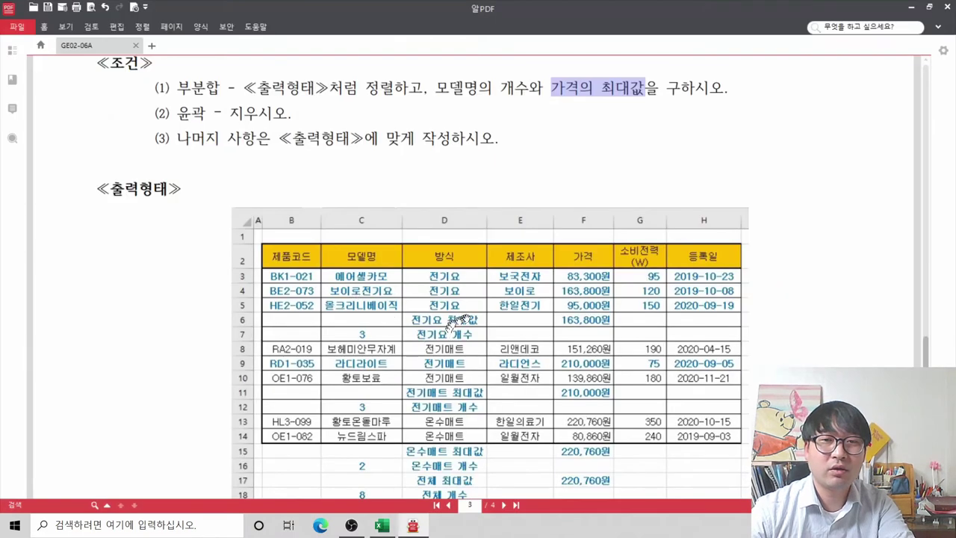
key(alt+Tab)
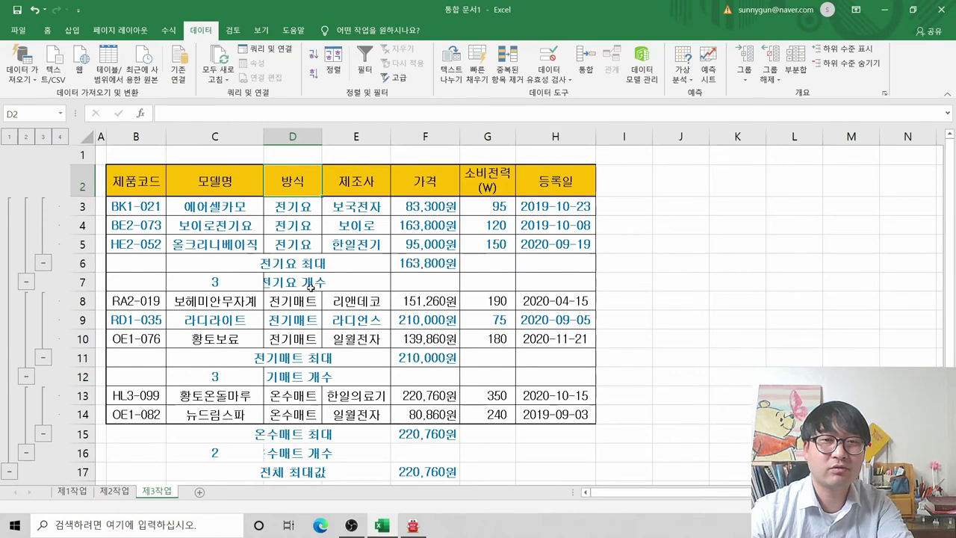
click(87, 137)
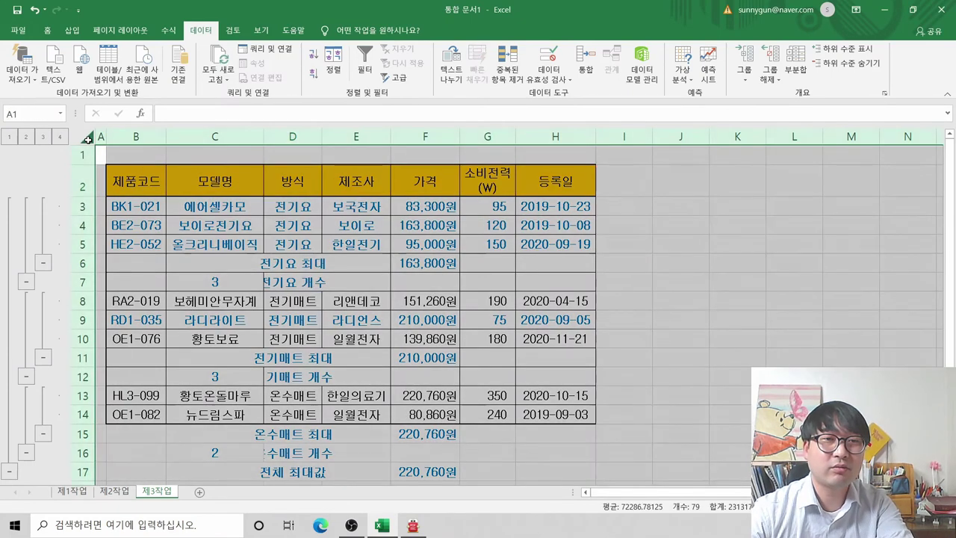
double_click(263, 135)
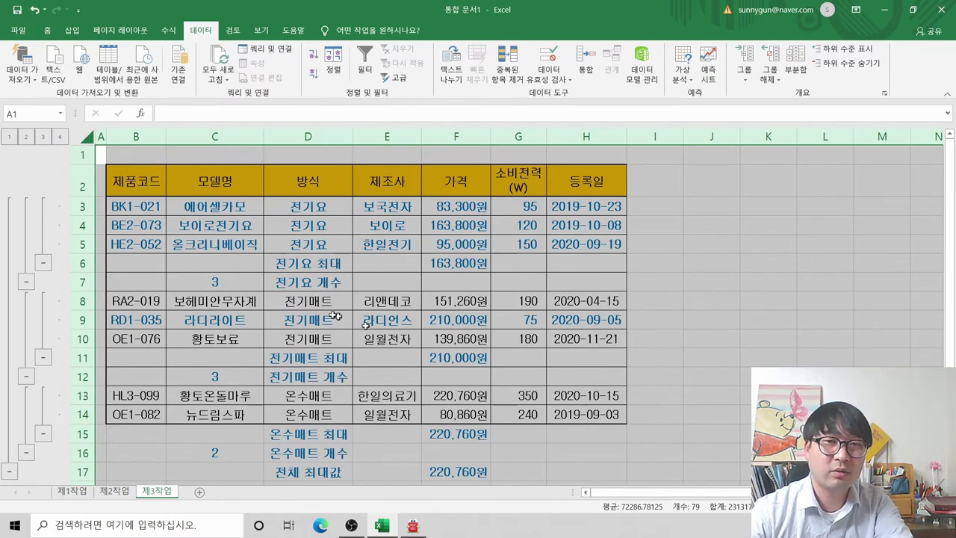
Step: Check the maximum label in the PDF and change the label in D6 to 전기요 최대값
key(alt+Tab)
key(alt+Tab)
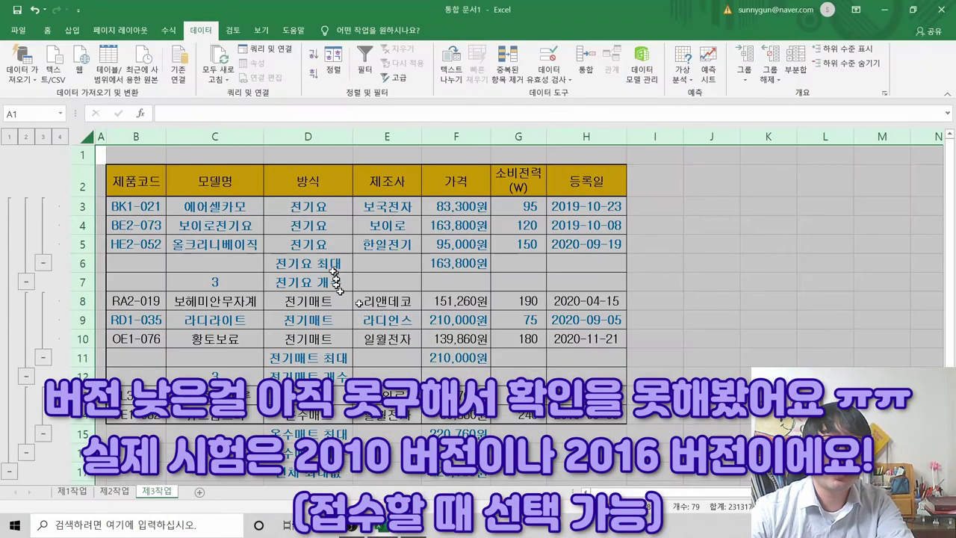
click(340, 266)
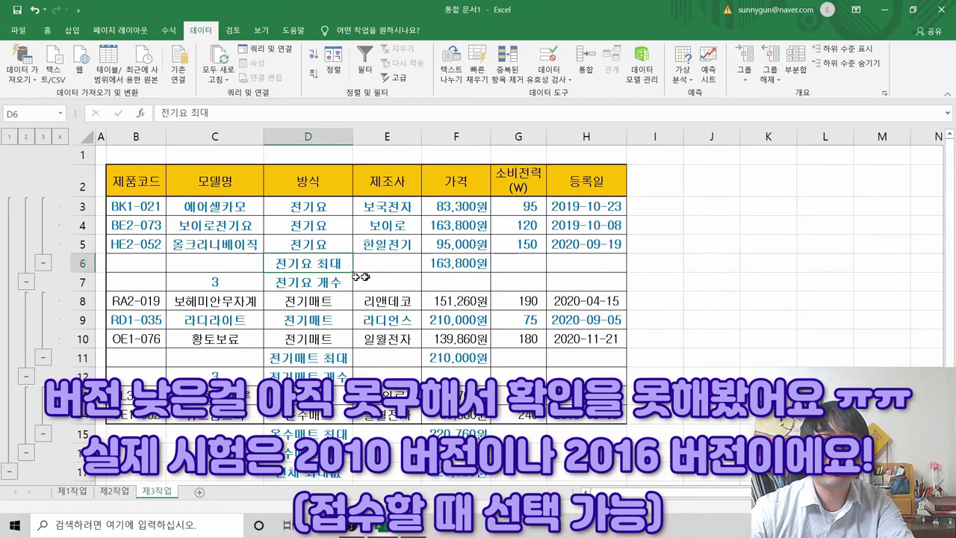
double_click(340, 263)
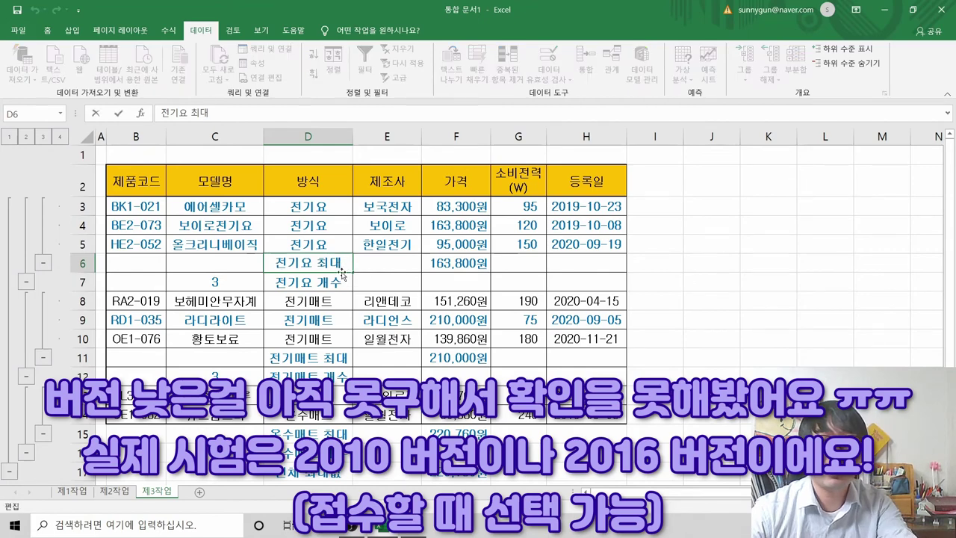
key(Escape)
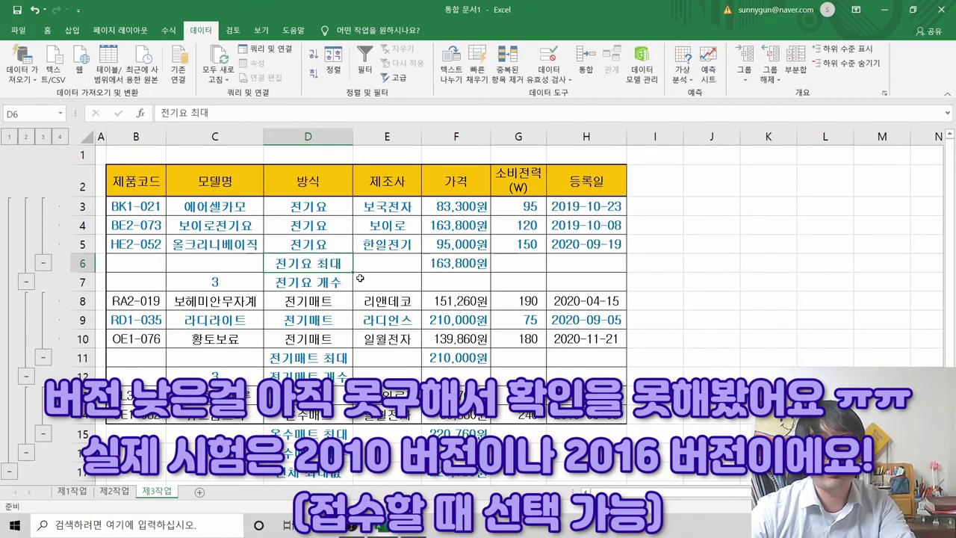
key(alt+Tab)
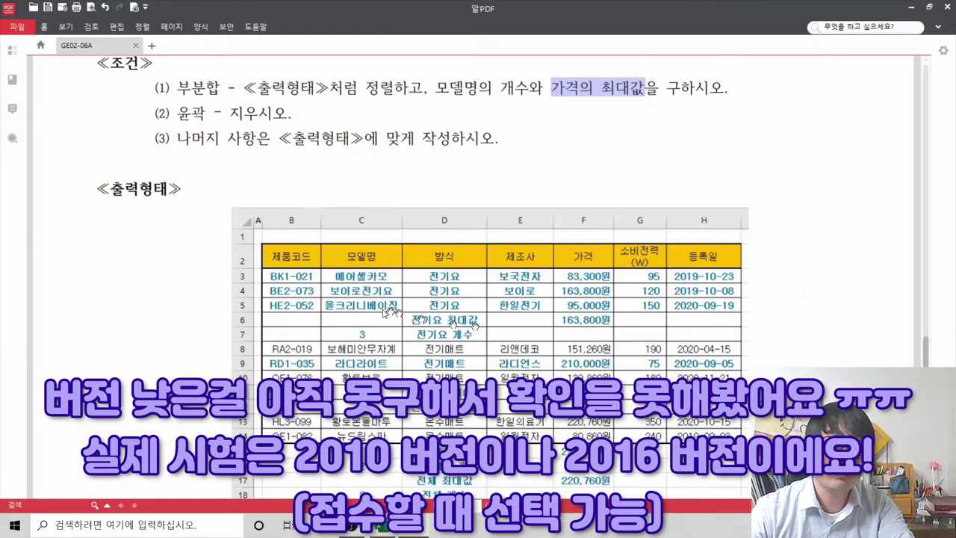
key(alt+Tab)
double_click(340, 263)
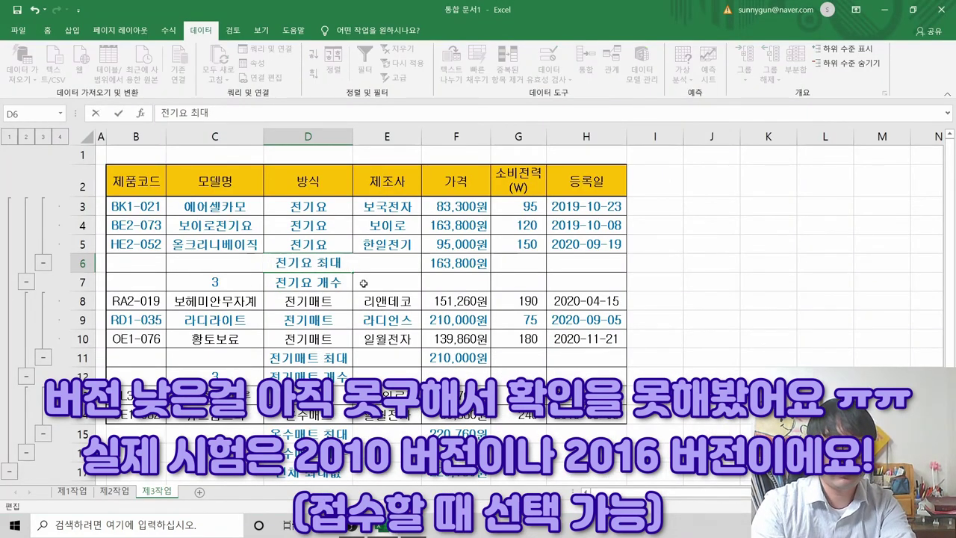
text(가)
key(Return)
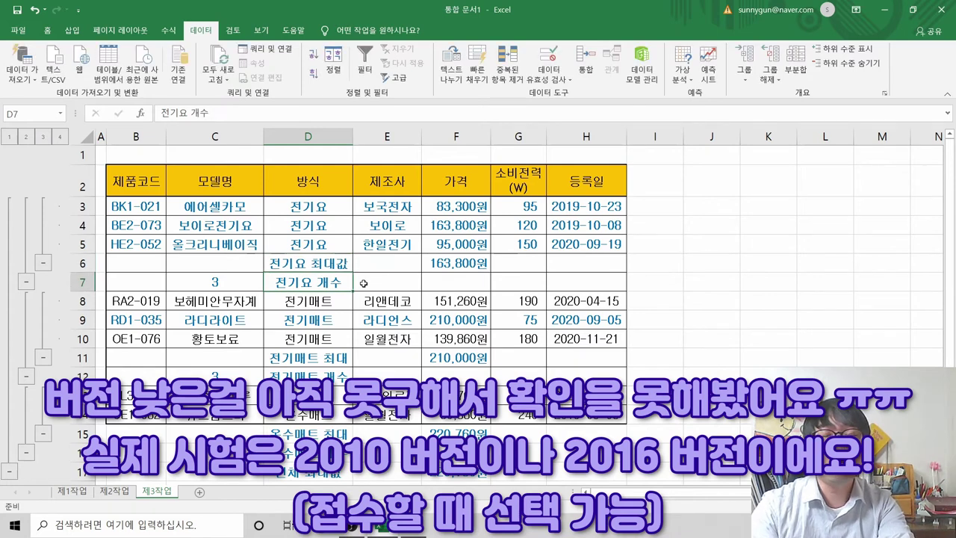
Step: Copy the 전기요 최대값 label from D6 and paste it over the maximum labels in D11 and D15
key(Up)
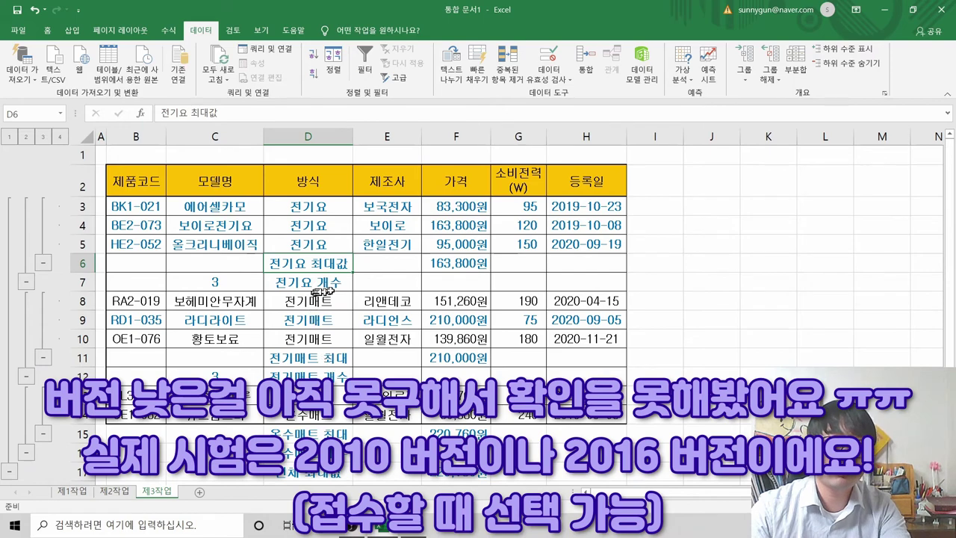
key(ctrl+c)
click(329, 357)
key(ctrl+v)
right_click(314, 433)
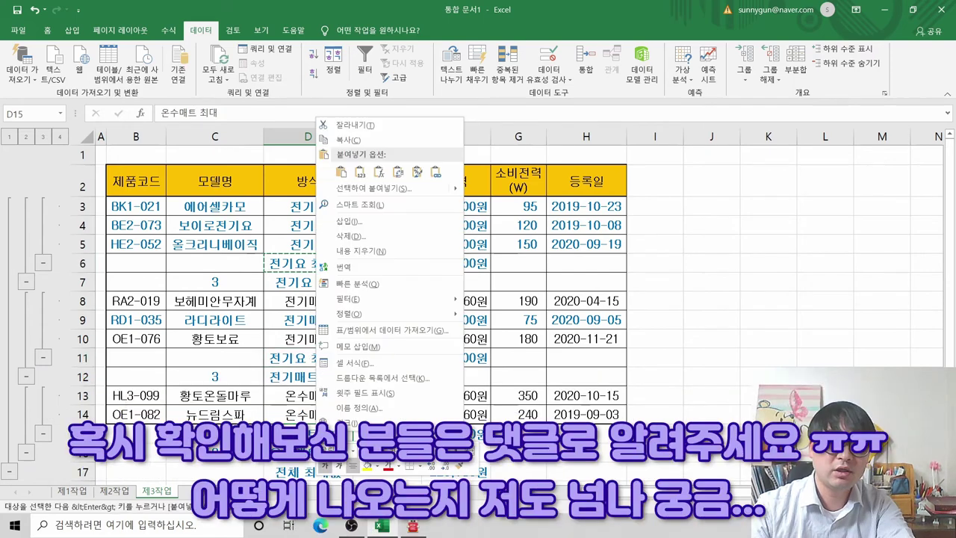
click(366, 166)
click(329, 374)
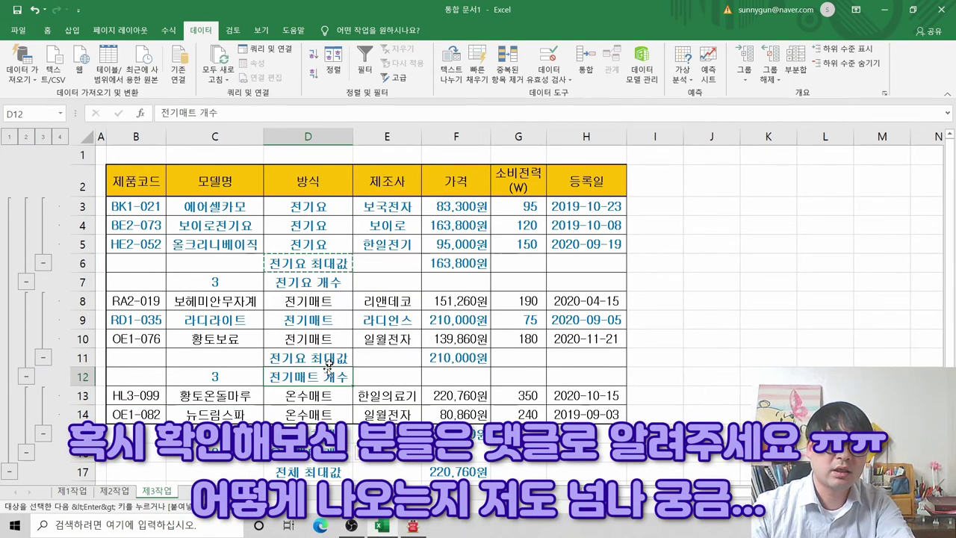
Step: Compare the remaining subtotal and grand-total labels with the PDF's 출력형태, and end the copy mode in the sheet
scroll(328, 321, down, 1)
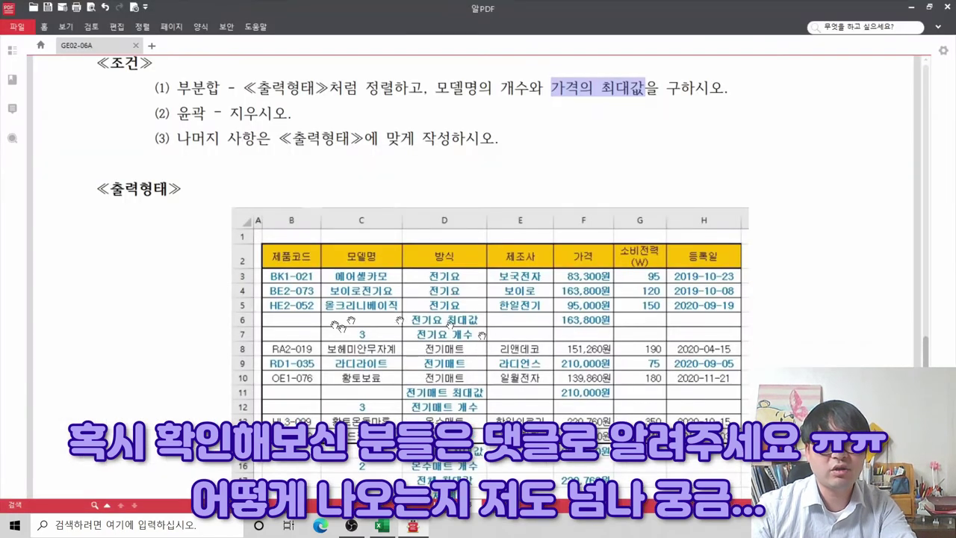
key(alt+Tab)
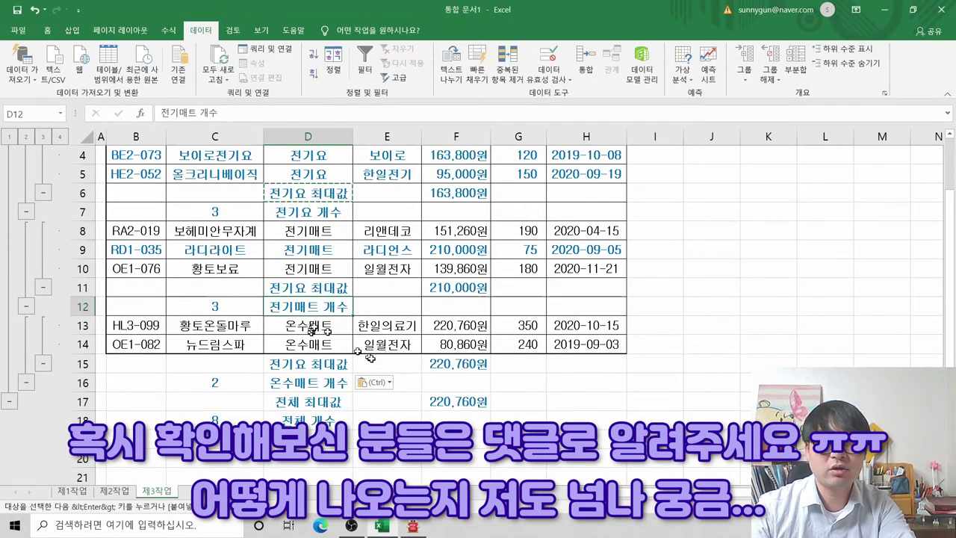
key(alt+Tab)
key(alt+Tab)
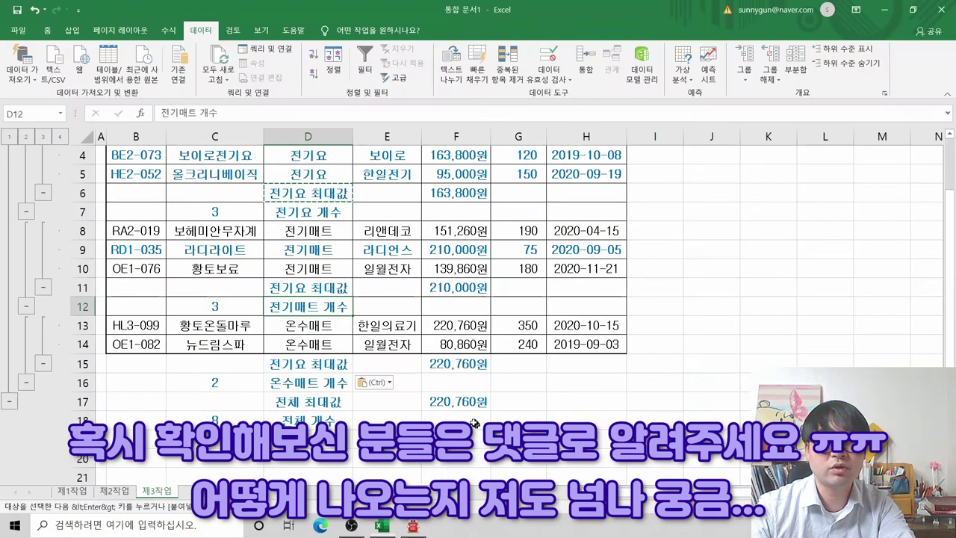
scroll(319, 318, up, 2)
key(Escape)
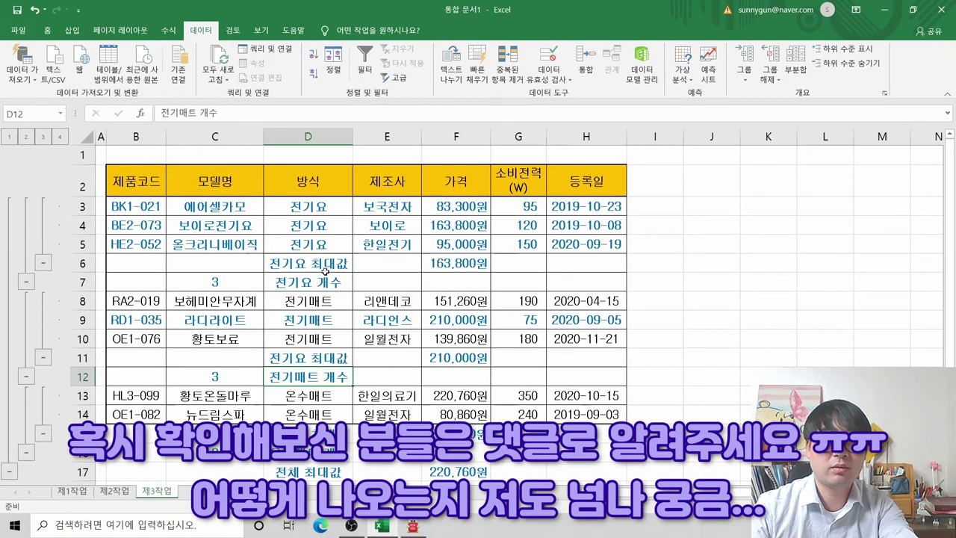
Step: Strike through the whole first condition (부분합) in the PDF and switch back to Excel
key(alt+Tab)
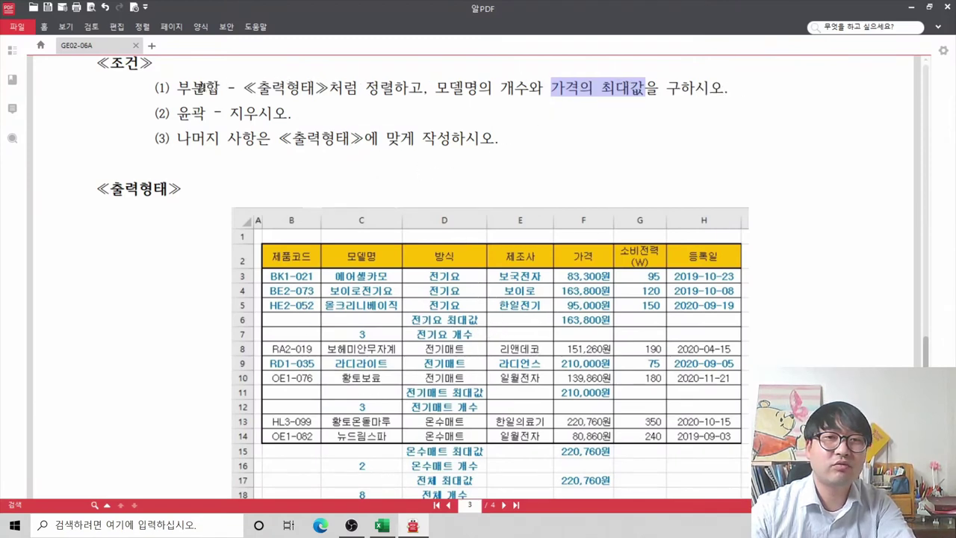
drag(182, 88, 736, 73)
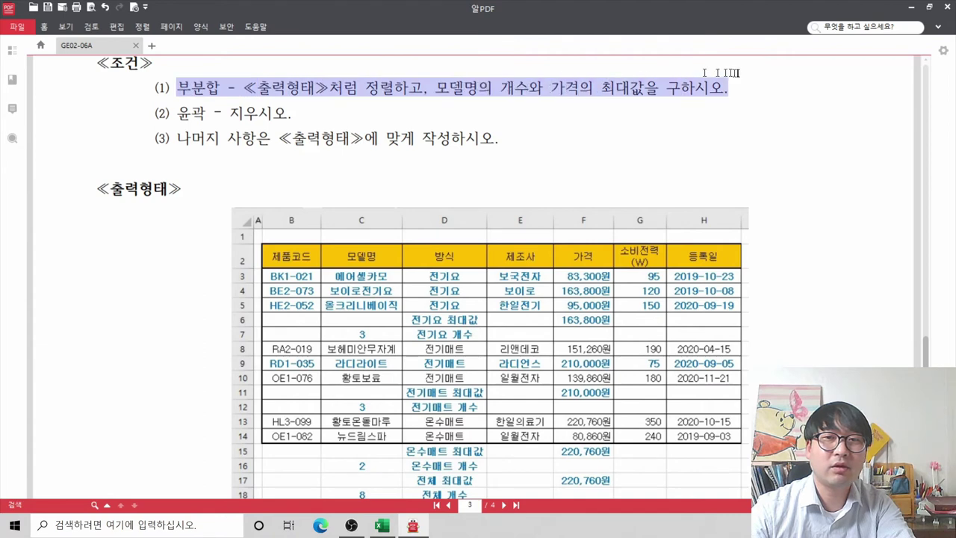
right_click(736, 78)
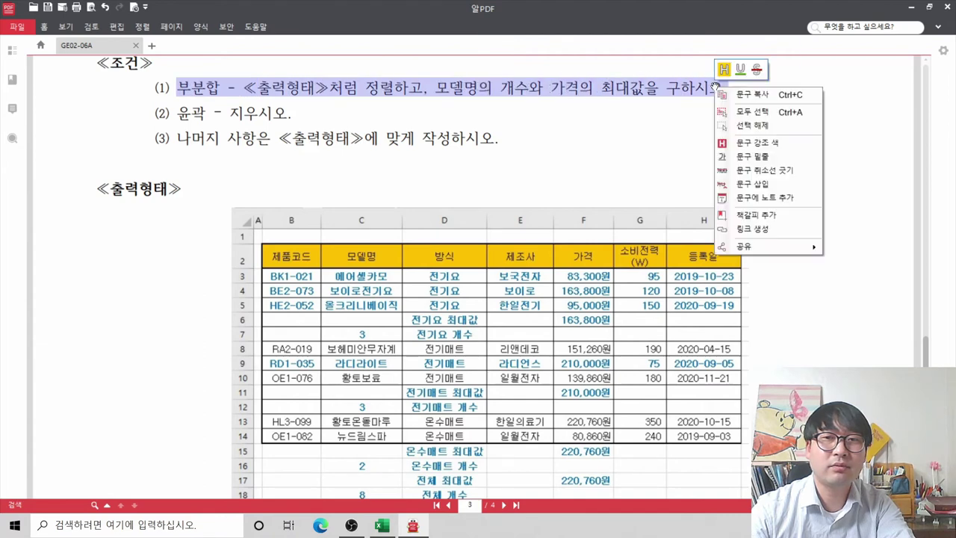
click(749, 168)
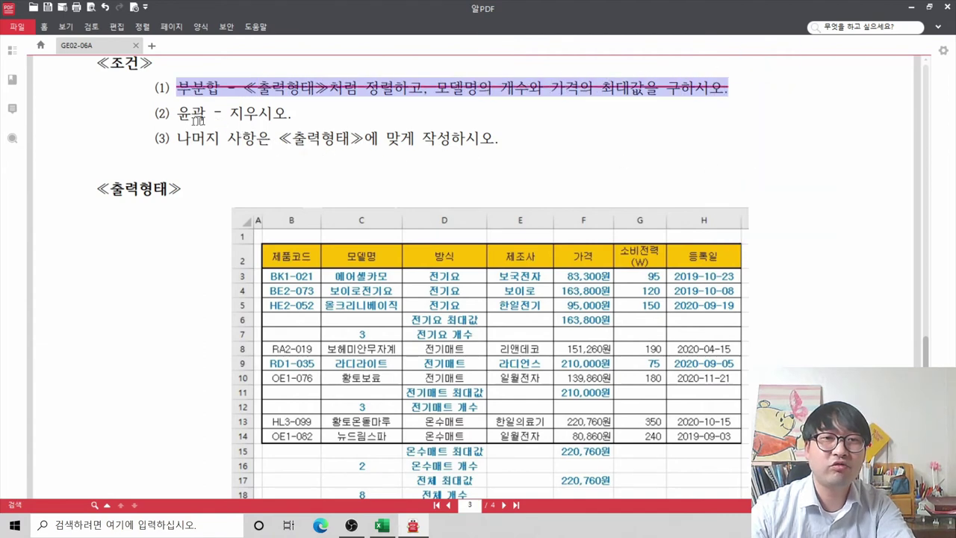
key(alt+Tab)
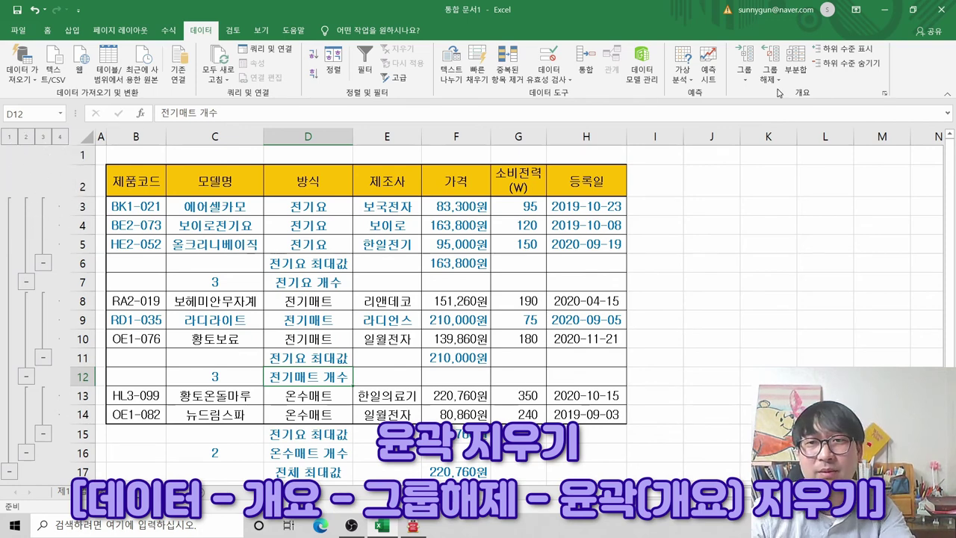
Step: Clear the outline (개요 지우기) from the subtotal table in the 제3작업 sheet
click(801, 76)
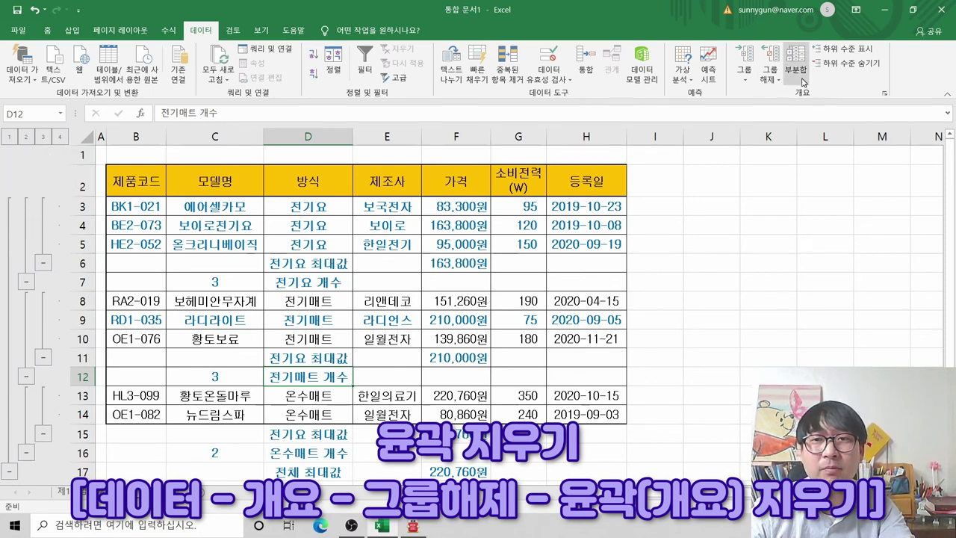
click(774, 83)
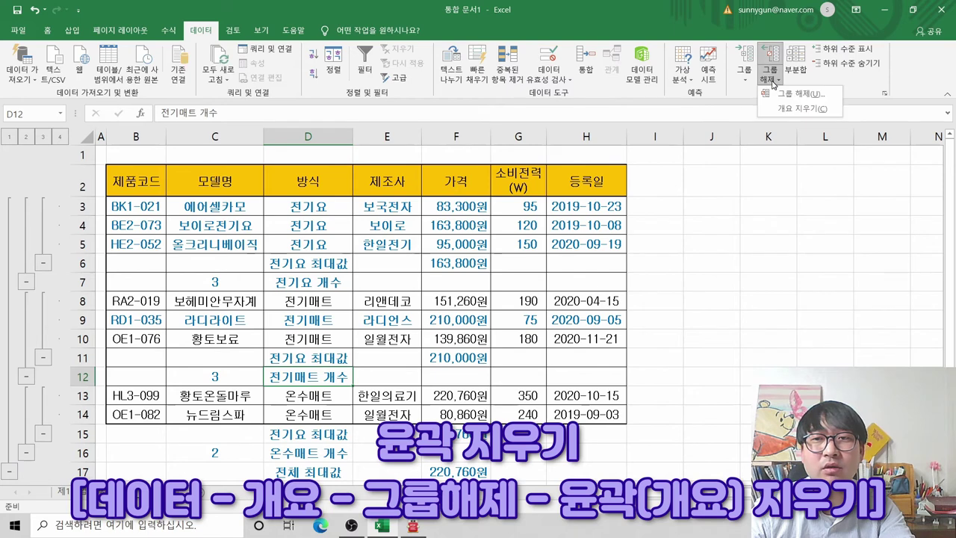
click(806, 111)
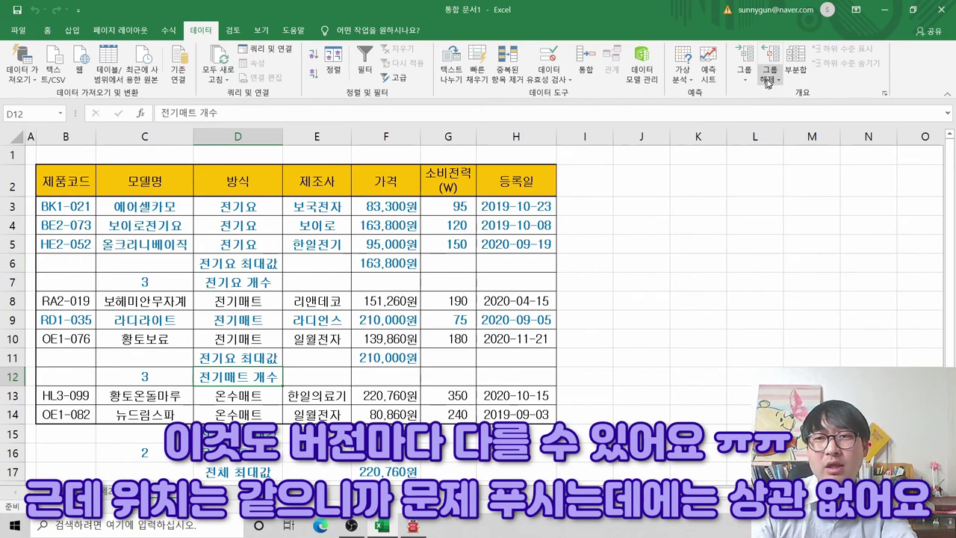
key(alt+Tab)
key(alt+Tab)
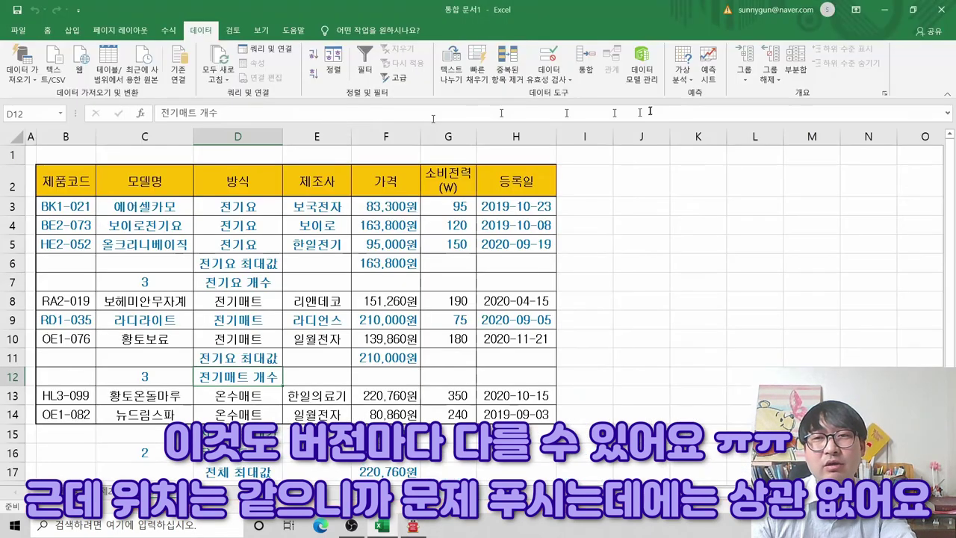
click(777, 80)
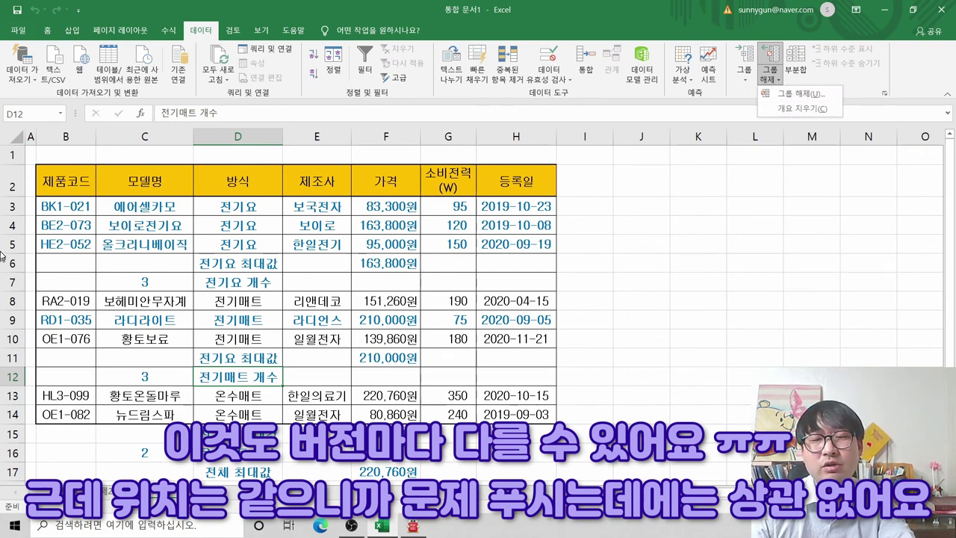
Step: Switch to the exam PDF and strike through the second condition, 윤곽 - 지우시오
key(alt+Tab)
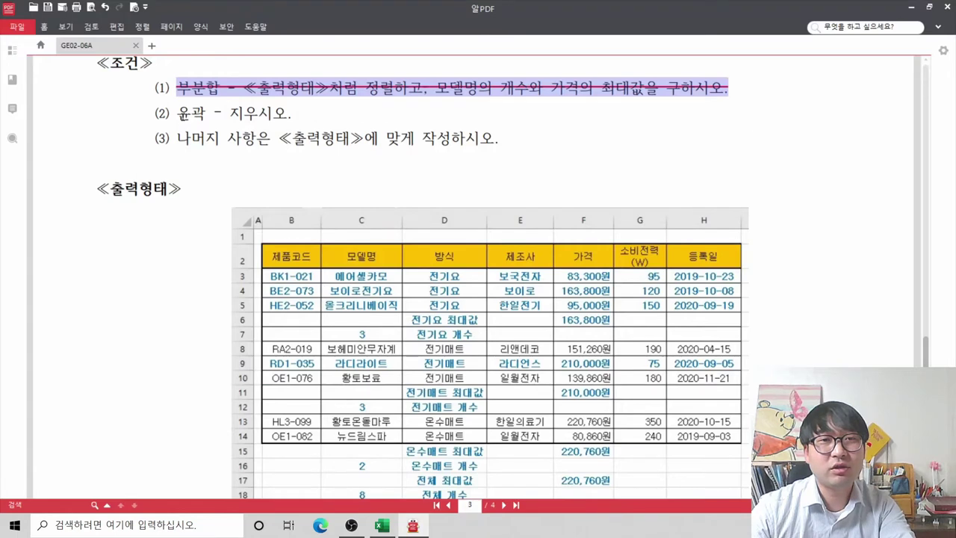
drag(177, 113, 259, 118)
right_click(275, 116)
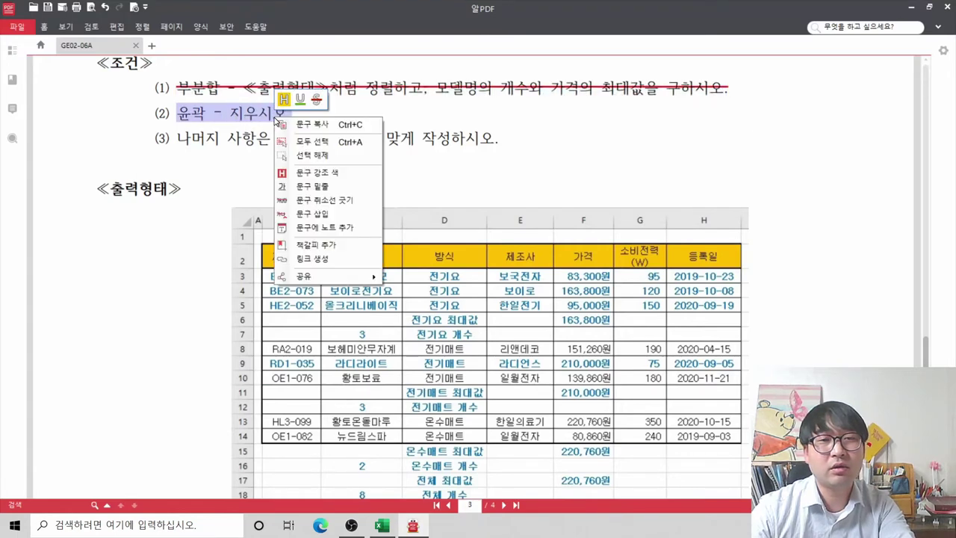
click(311, 199)
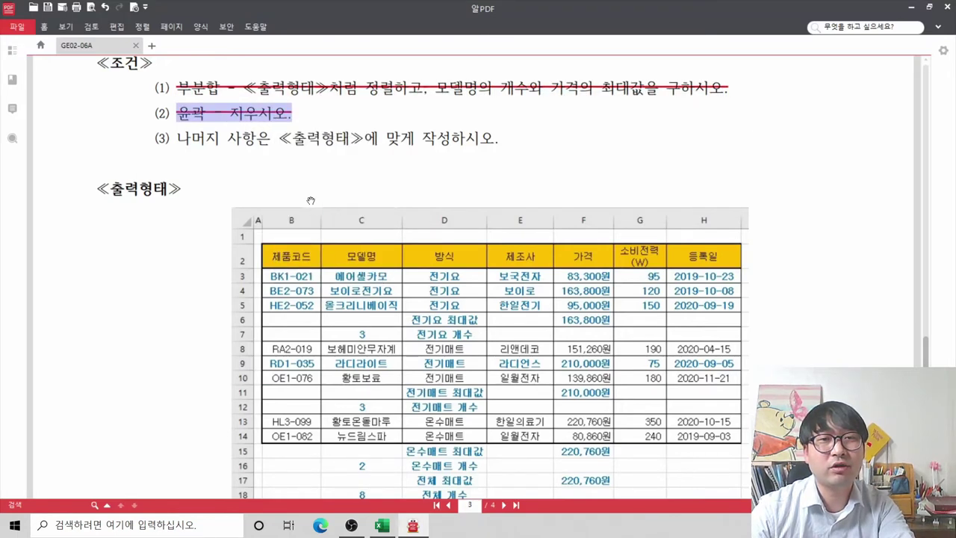
click(224, 138)
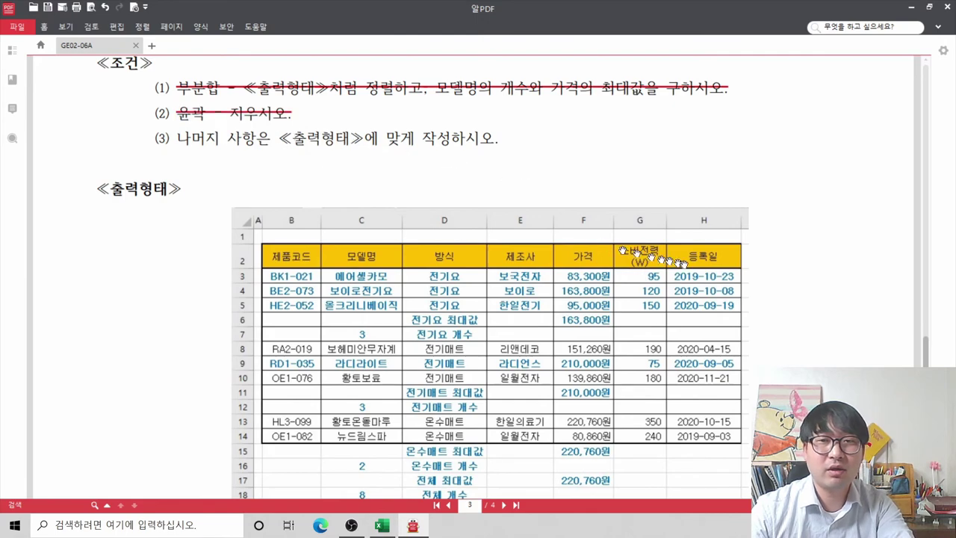
Step: Compare the table rows, subtotal labels and values in the 제3작업 sheet with the PDF's 출력형태, ending in Excel
scroll(673, 265, down, 3)
key(alt+Tab)
scroll(667, 298, up, 1)
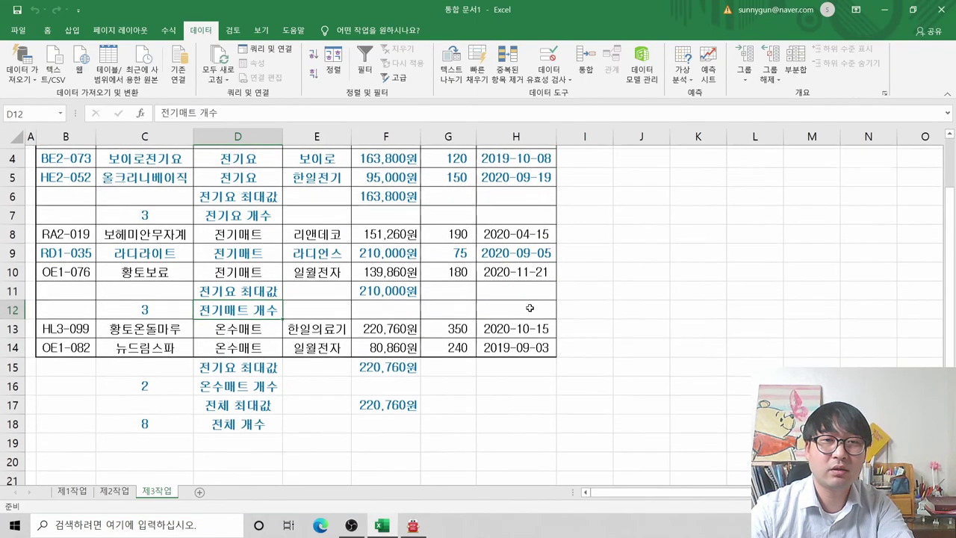
scroll(423, 310, down, 2)
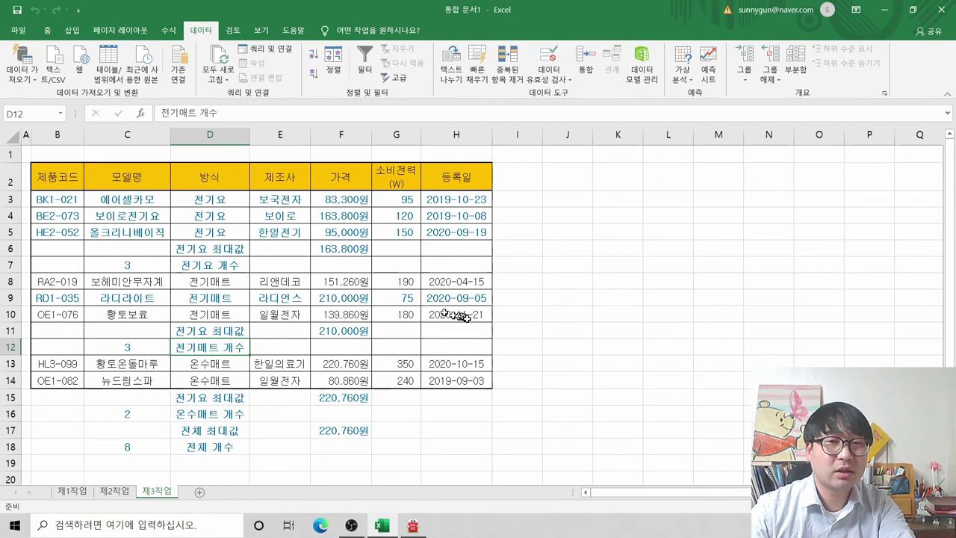
key(alt+Tab)
key(alt+Tab)
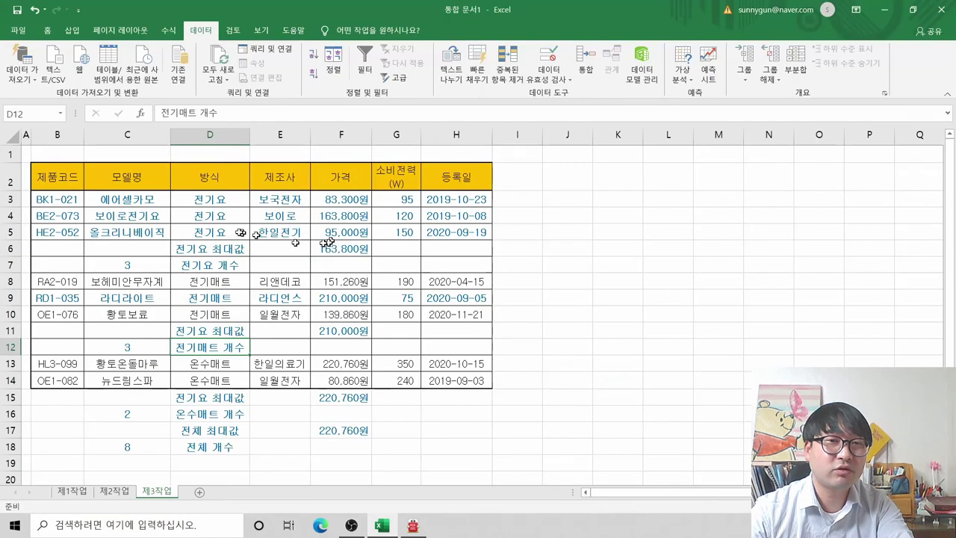
key(alt+Tab)
key(alt+Tab)
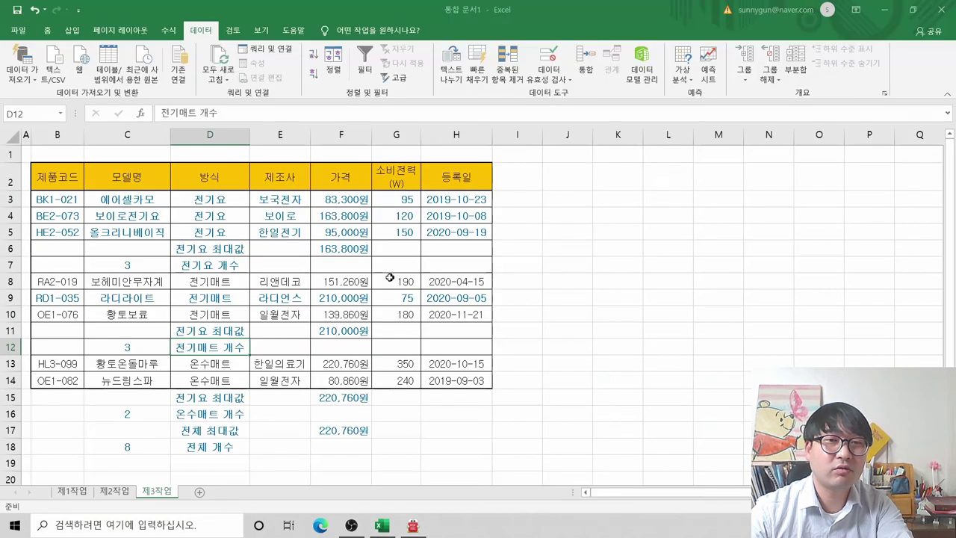
key(alt+Tab)
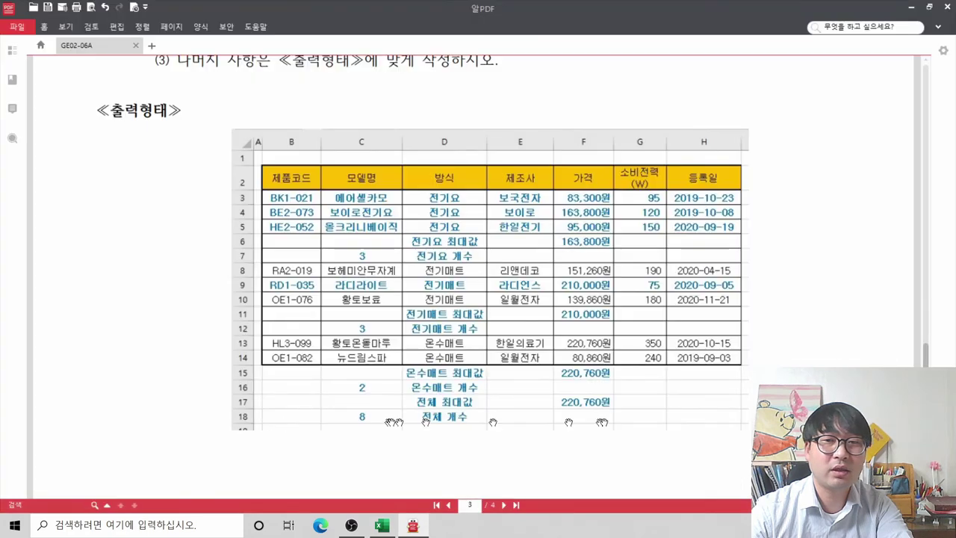
key(alt+Tab)
key(alt+Tab)
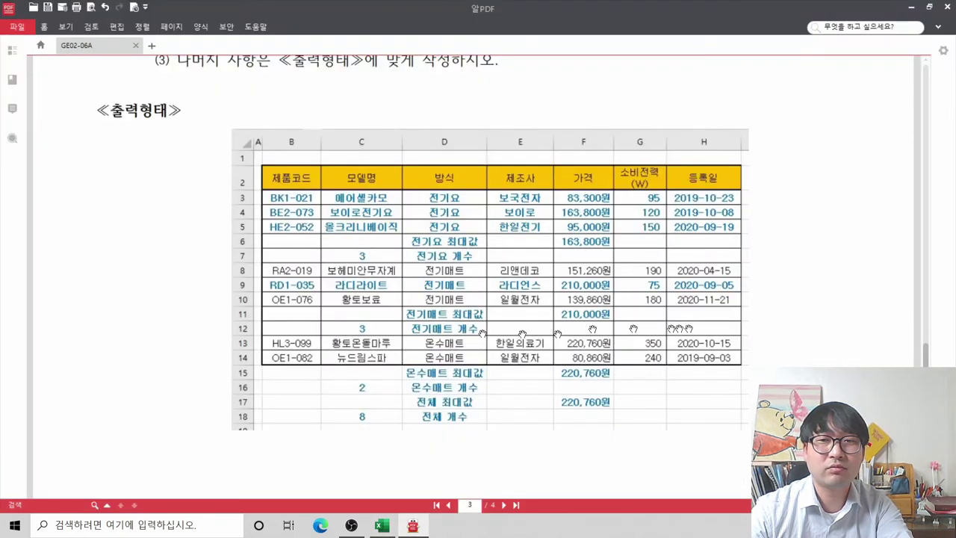
key(alt+Tab)
key(alt+Tab)
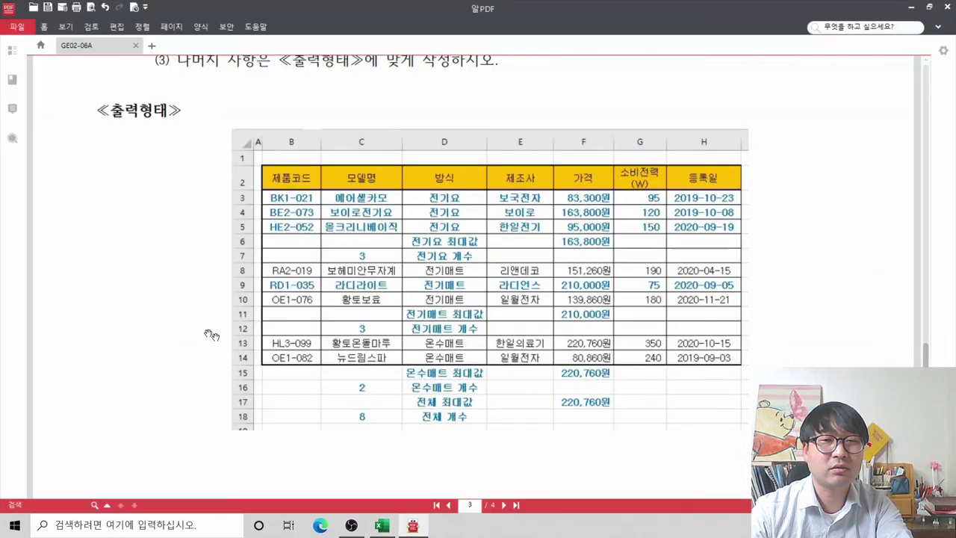
key(alt+Tab)
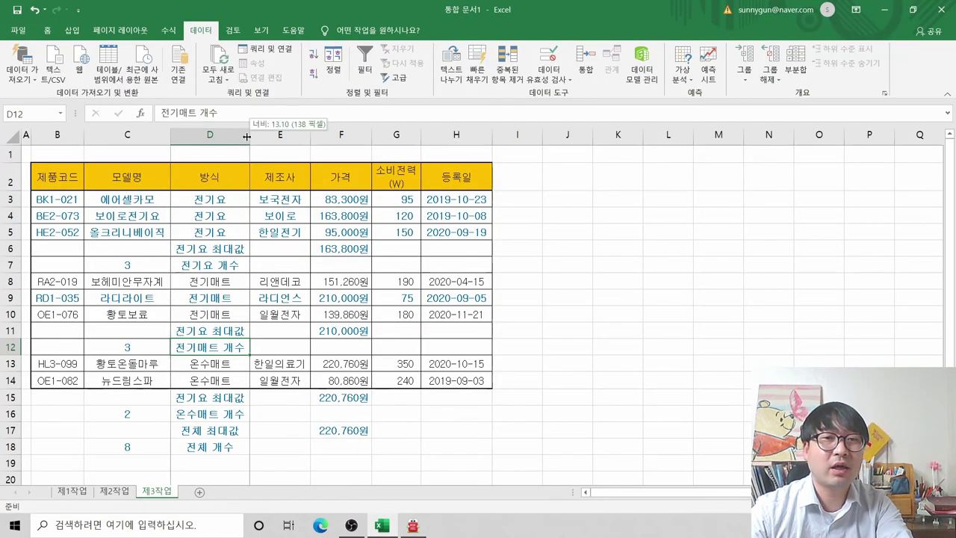
Step: Narrow column D as a demonstration, then select the whole sheet and auto-fit all column widths
drag(249, 135, 229, 135)
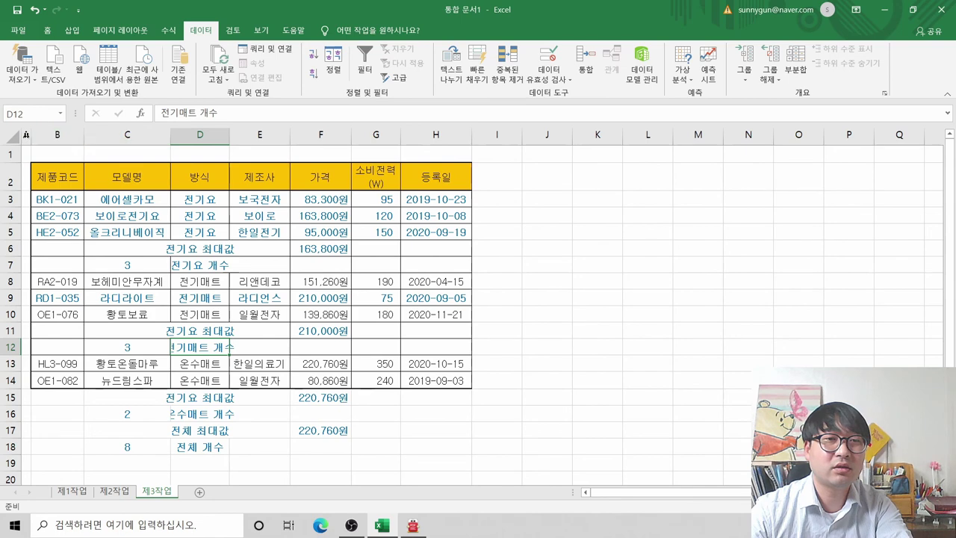
click(13, 136)
key(ctrl+z)
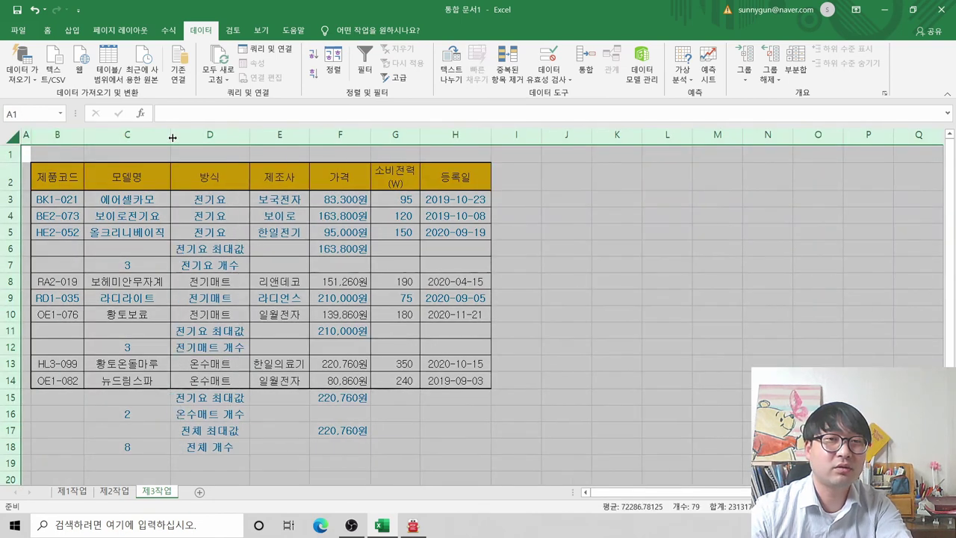
Step: Check the auto-fitted columns and subtotal rows of the sheet against the PDF's 출력형태 once more
key(alt+Tab)
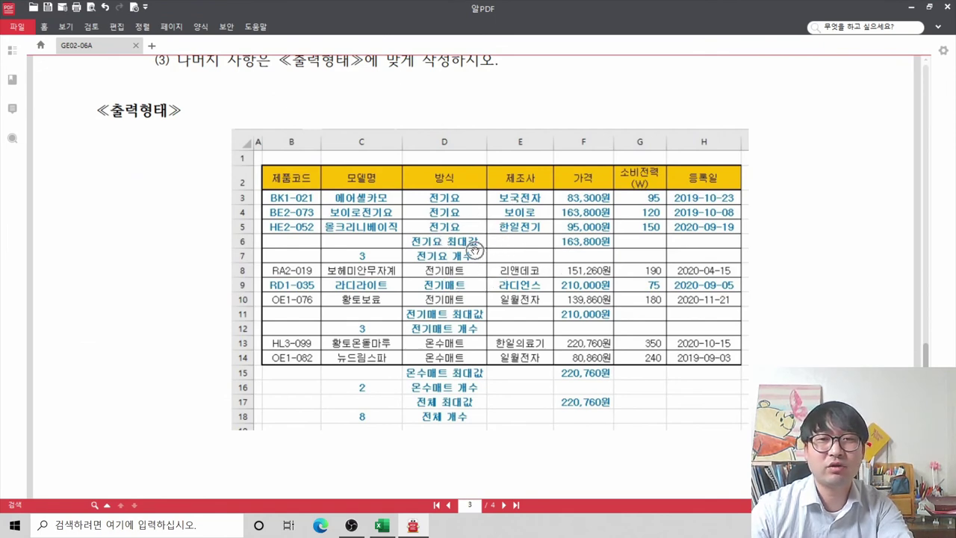
key(alt+Tab)
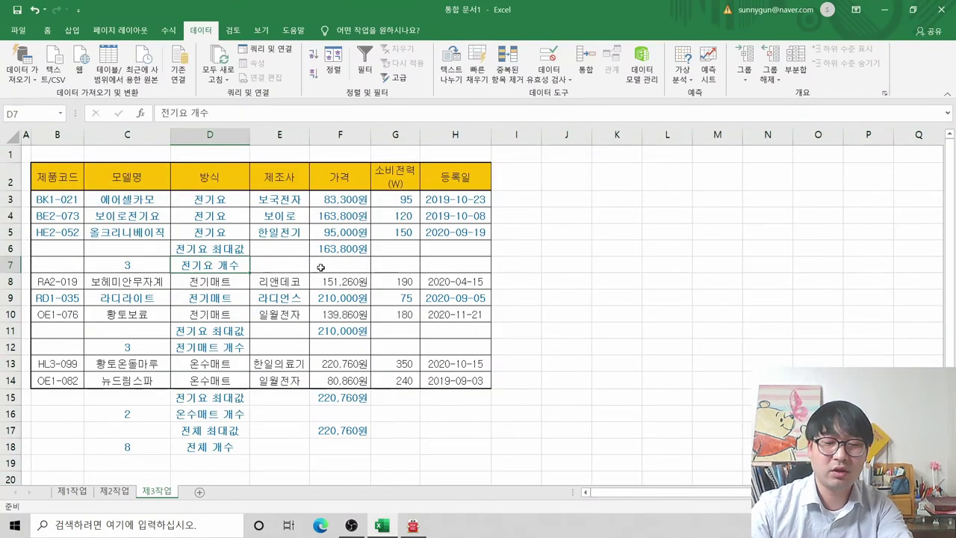
key(alt+Tab)
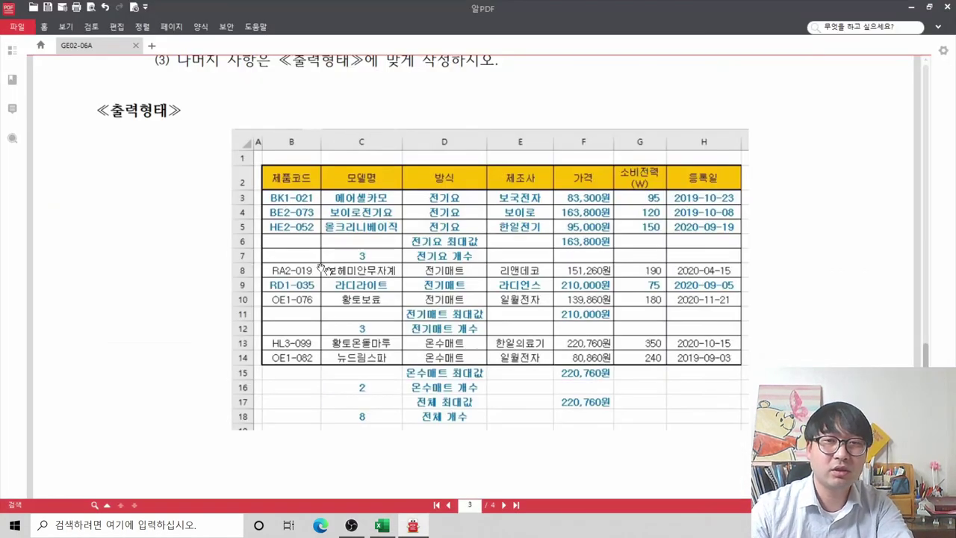
key(alt+Tab)
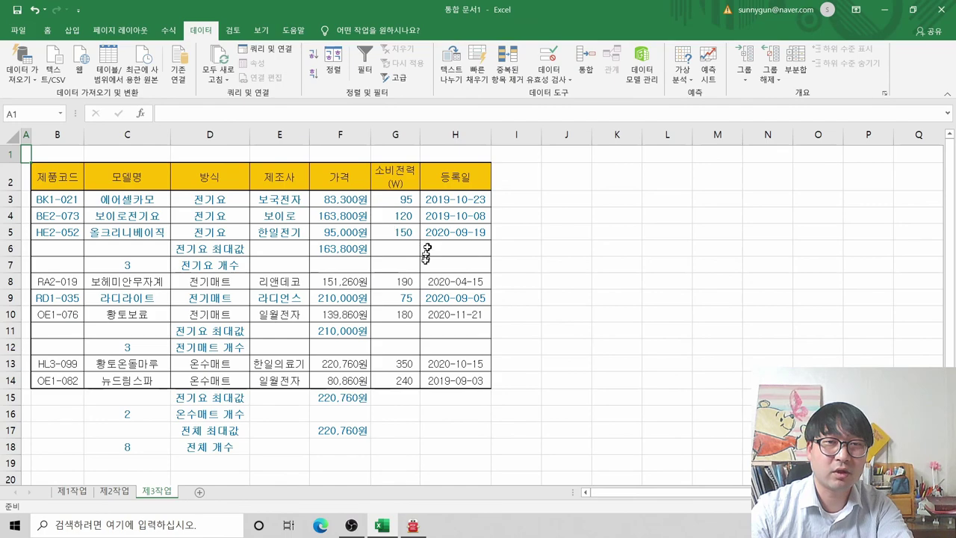
key(alt+Tab)
key(alt+Tab)
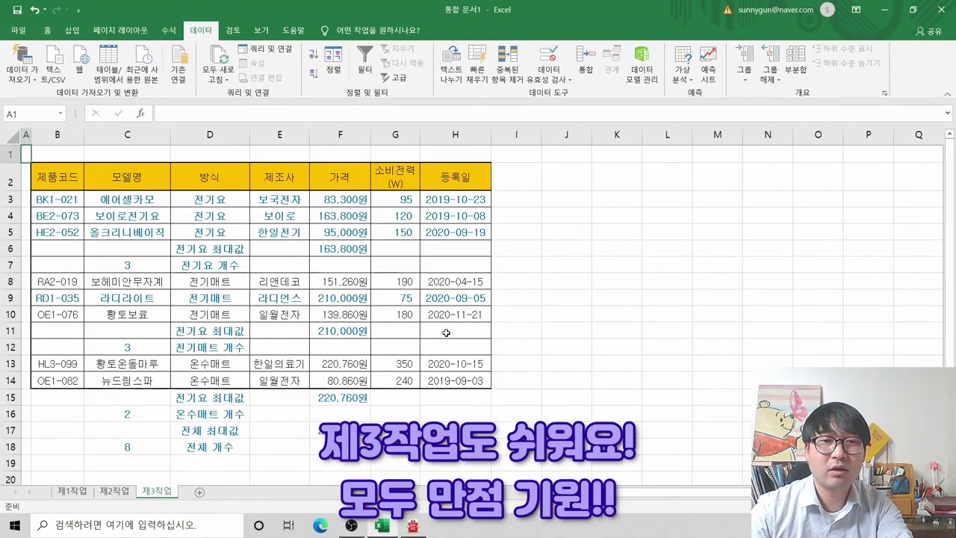
Step: Return to the 제3작업 conditions in the PDF and select the whole third condition, 나머지 사항은 ≪출력형태≫에 맞게 작성하시오
key(alt+Tab)
scroll(417, 305, up, 5)
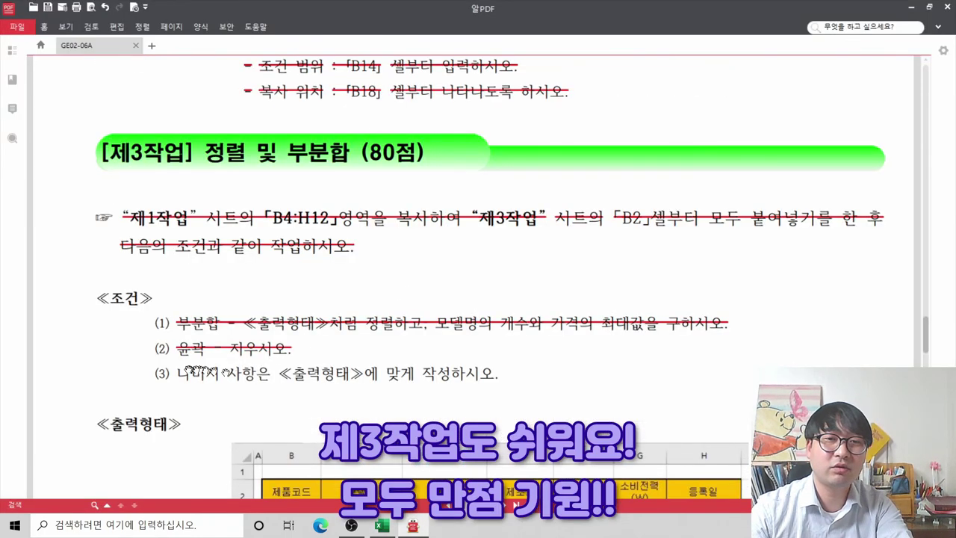
drag(175, 372, 531, 362)
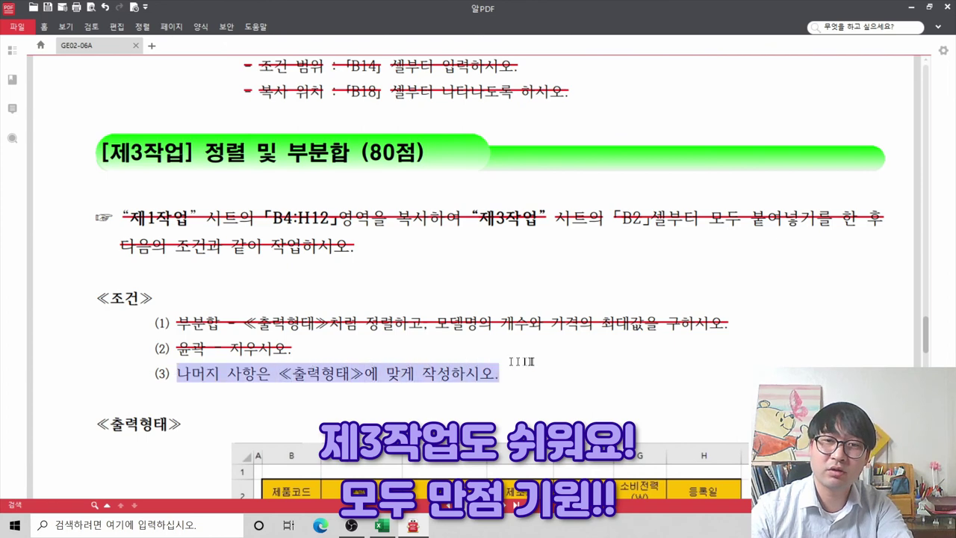